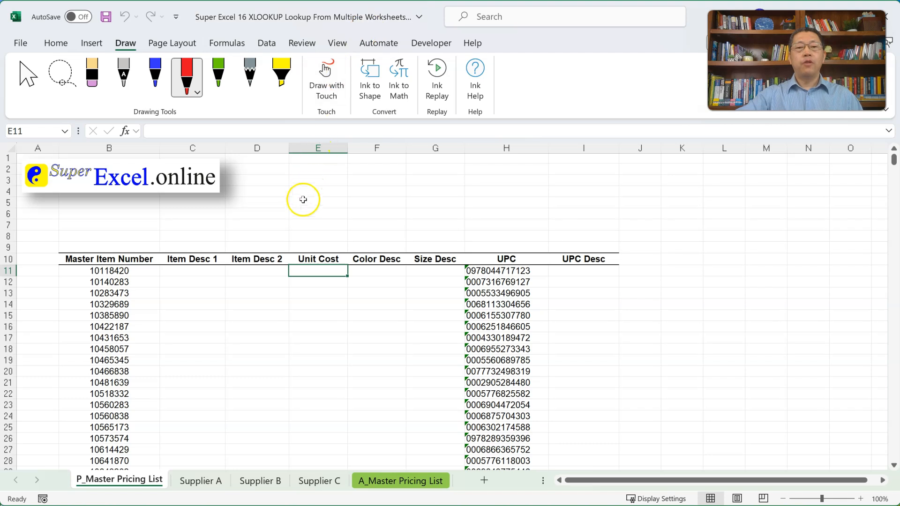
# - Look through the Supplier A, Supplier B and Supplier C sheets to see how each one arranges its columns
pyautogui.click(299, 215)
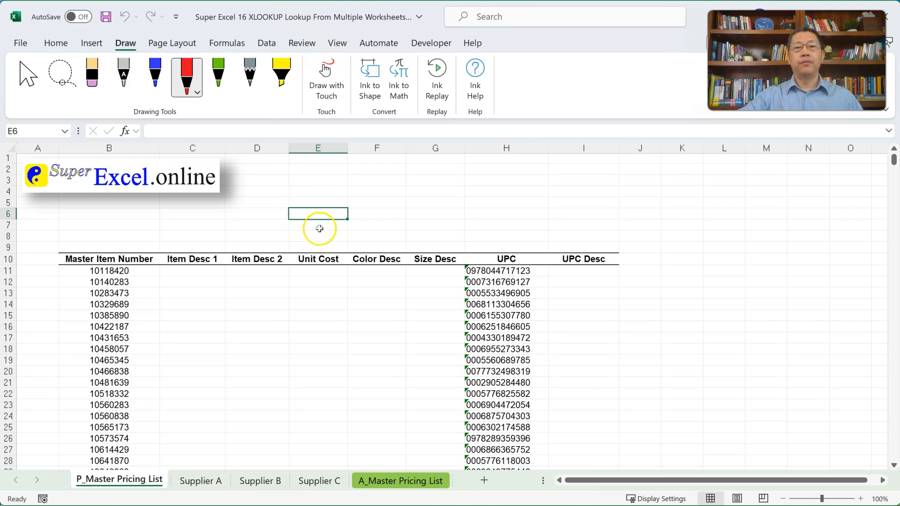
pyautogui.click(209, 482)
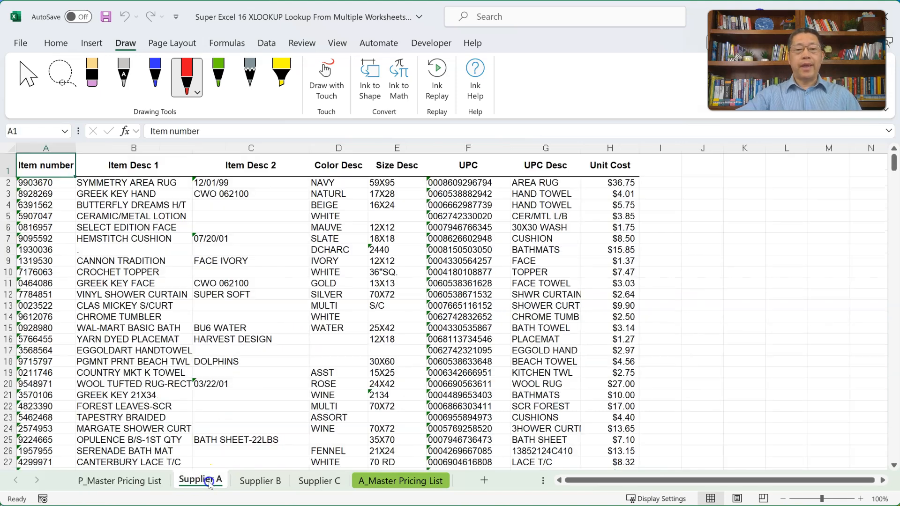
pyautogui.click(255, 482)
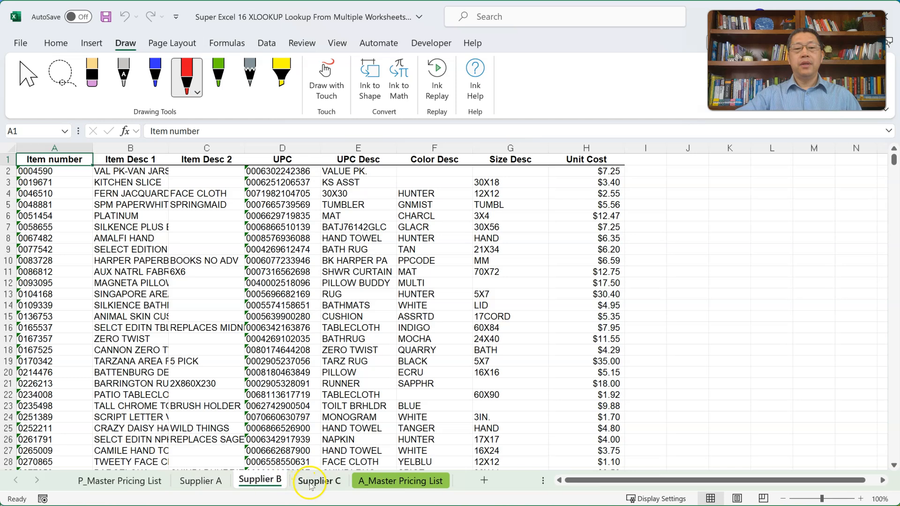
pyautogui.click(310, 483)
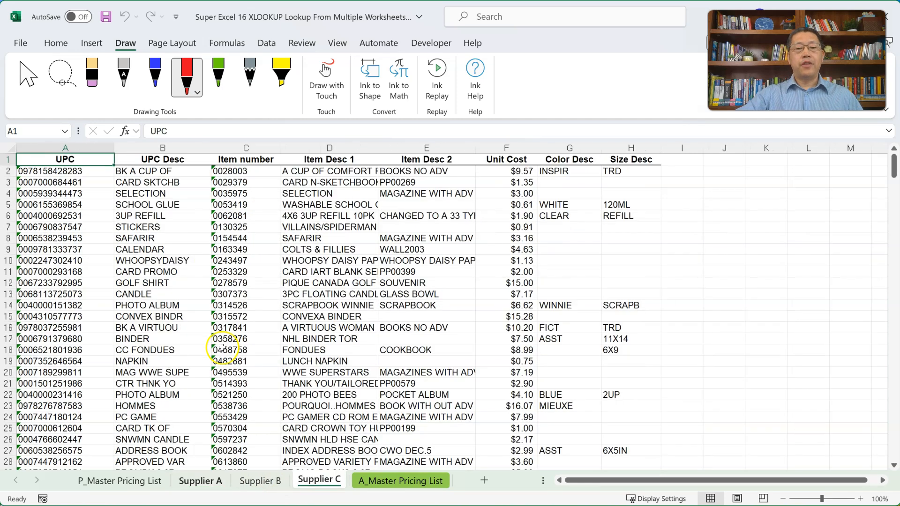
pyautogui.hotkey('ctrl', 'pageup')
pyautogui.hotkey('ctrl', 'pageup')
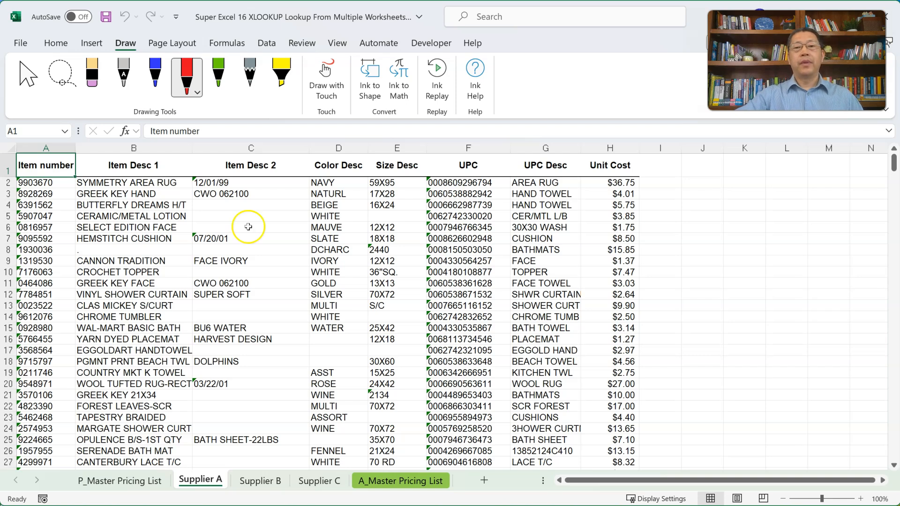
# - Locate the UPC and Unit Cost columns on the Supplier A, Supplier B and Supplier C sheets
pyautogui.click(474, 183)
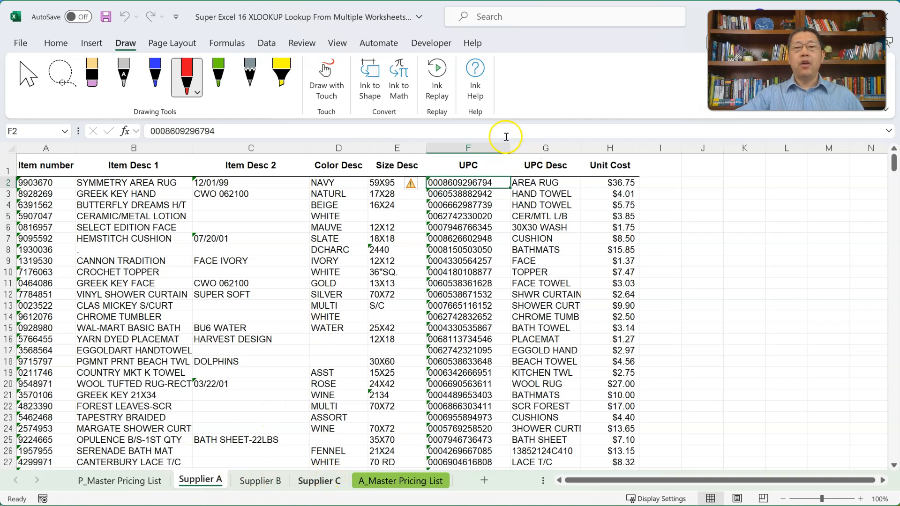
pyautogui.click(468, 149)
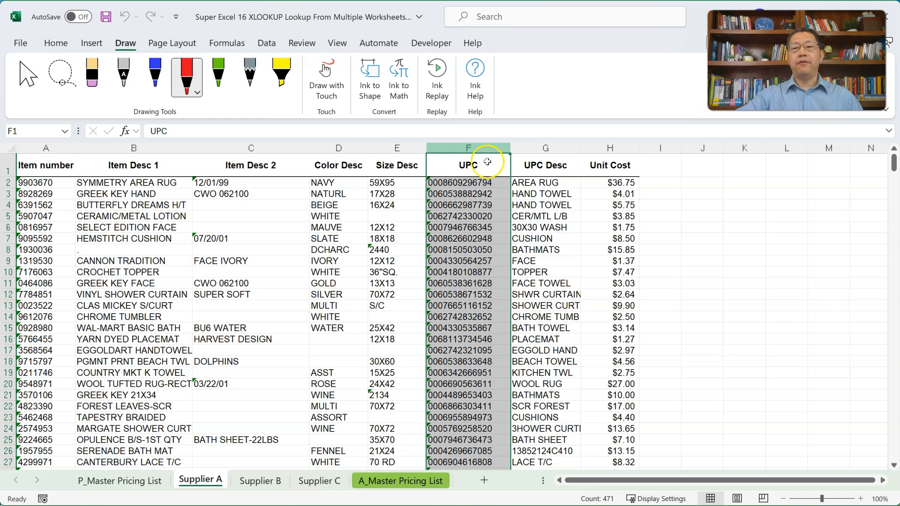
pyautogui.click(614, 149)
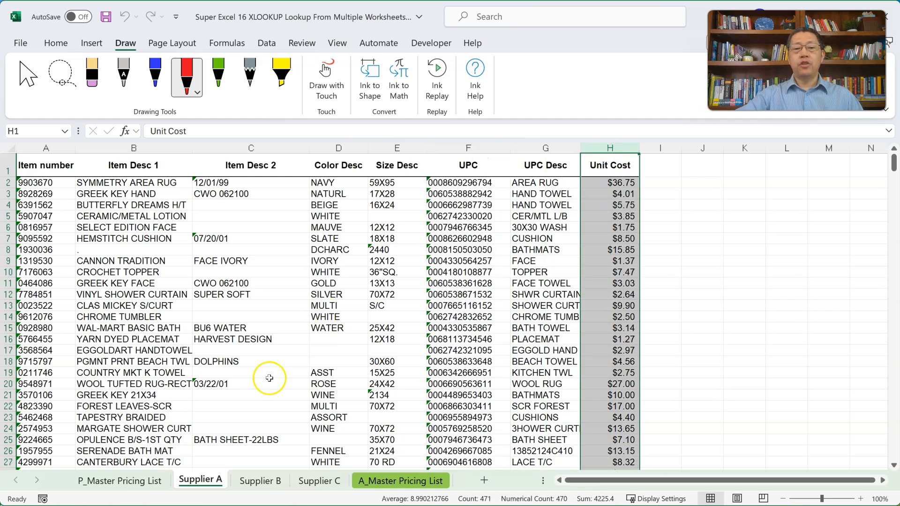
pyautogui.click(254, 481)
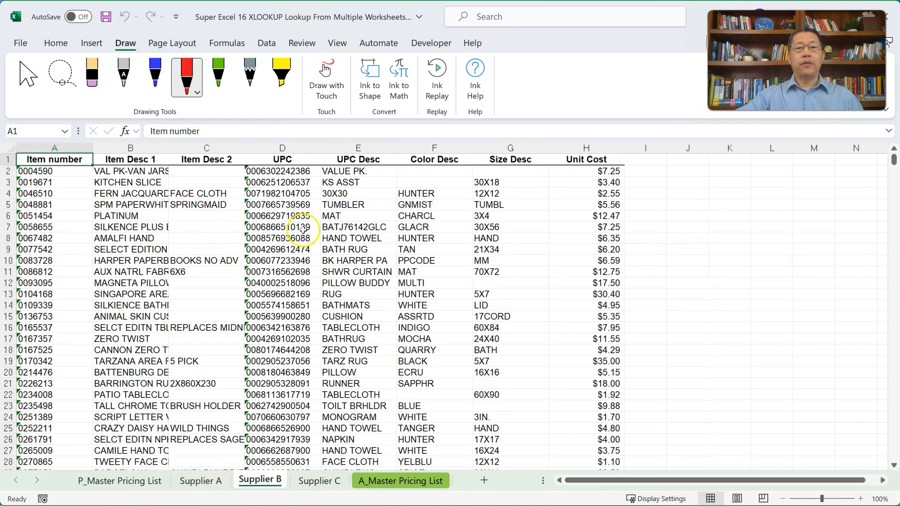
pyautogui.click(284, 146)
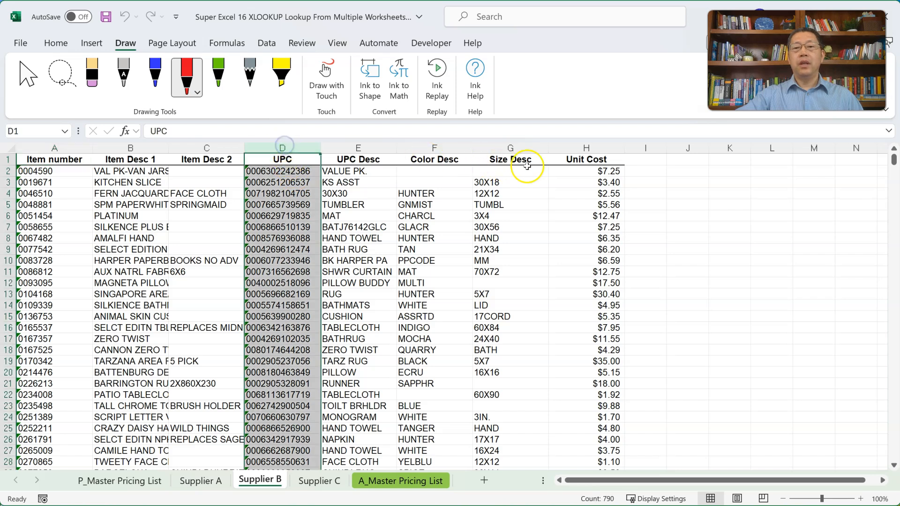
pyautogui.click(586, 148)
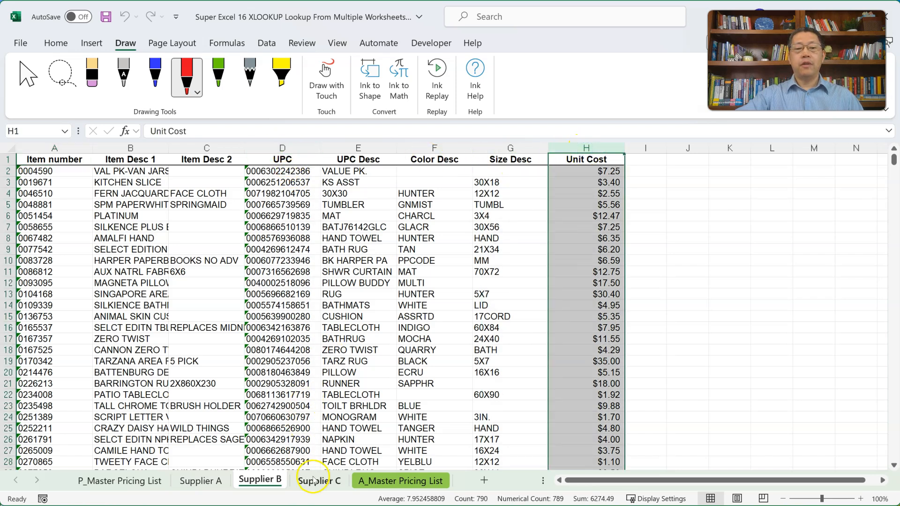
pyautogui.click(315, 481)
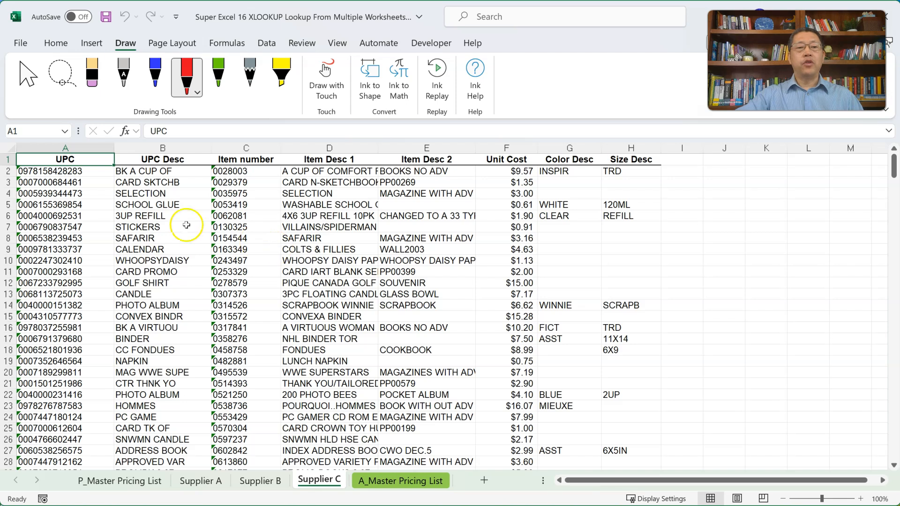
pyautogui.click(78, 155)
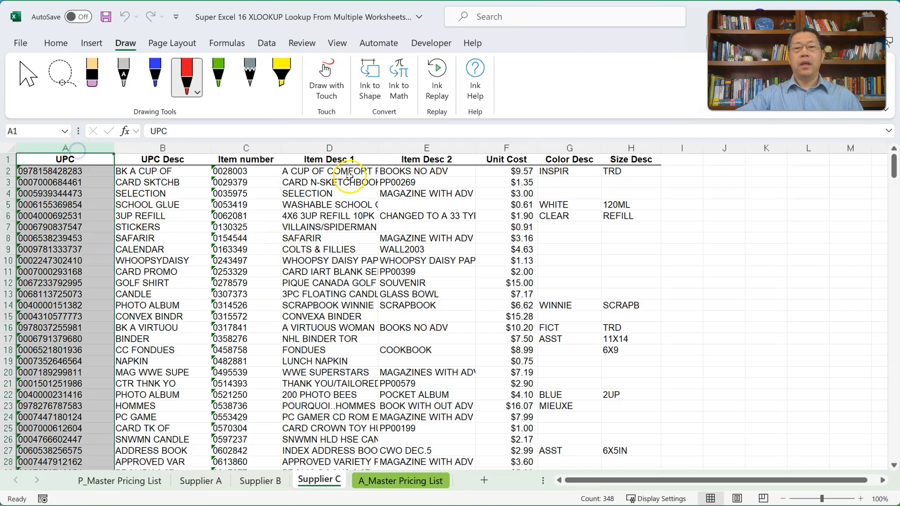
pyautogui.click(516, 148)
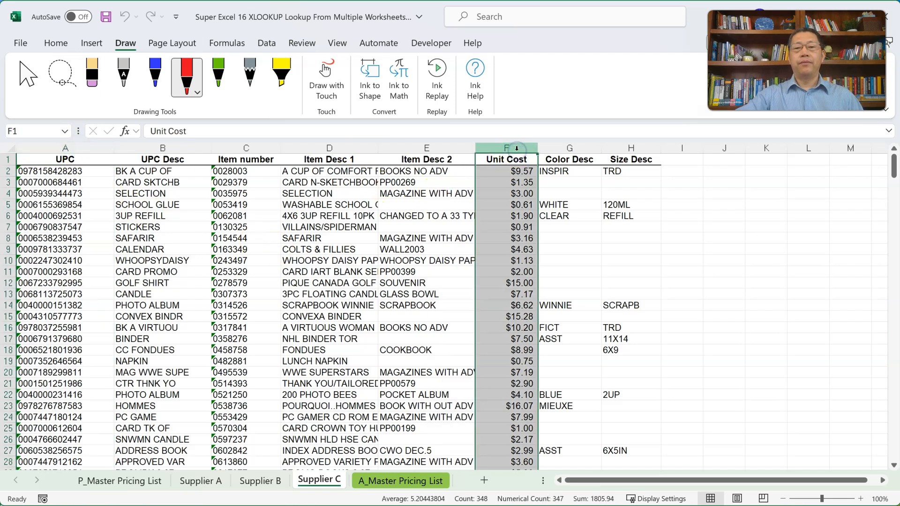
pyautogui.click(349, 216)
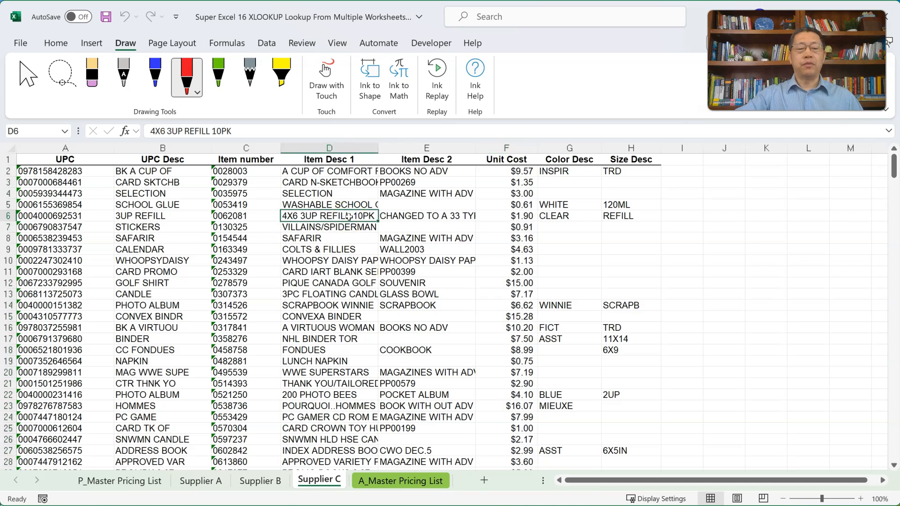
# - Compare the Master Item Number column on P_Master Pricing List with the Item number columns on the three supplier sheets
pyautogui.click(119, 481)
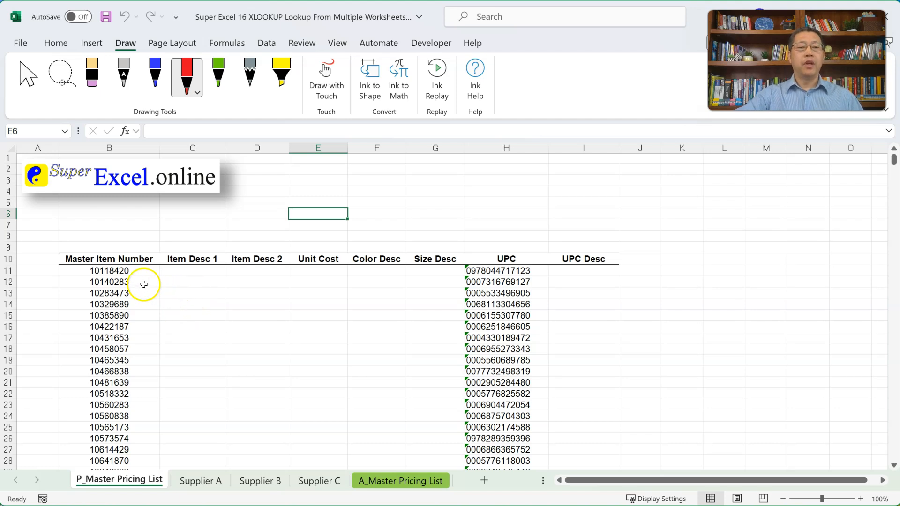
pyautogui.click(131, 270)
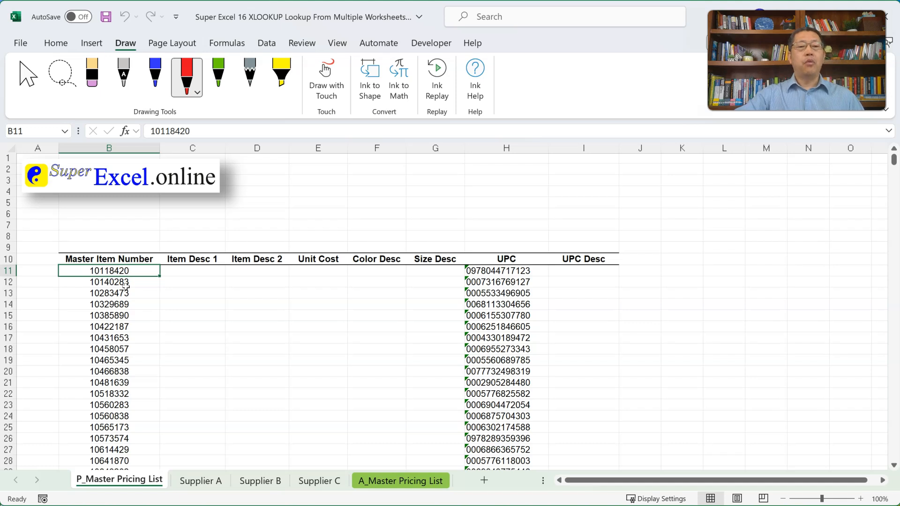
pyautogui.click(201, 481)
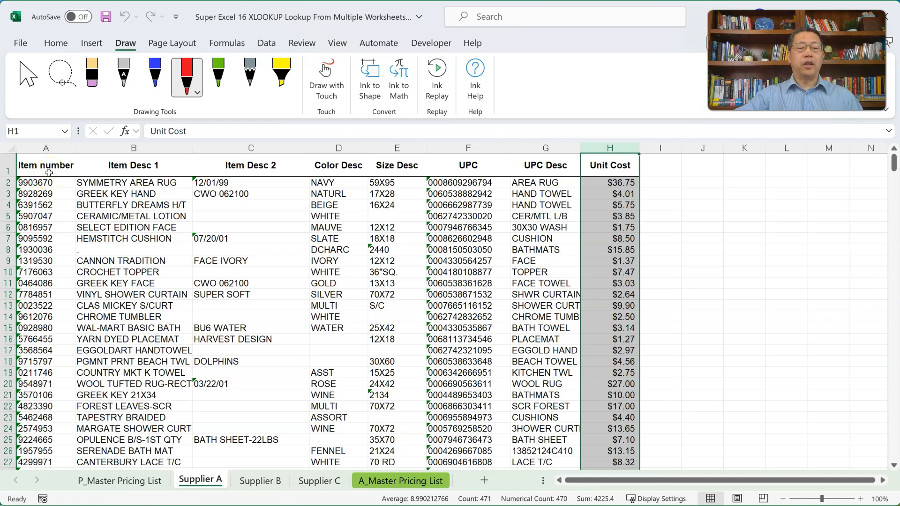
pyautogui.click(127, 481)
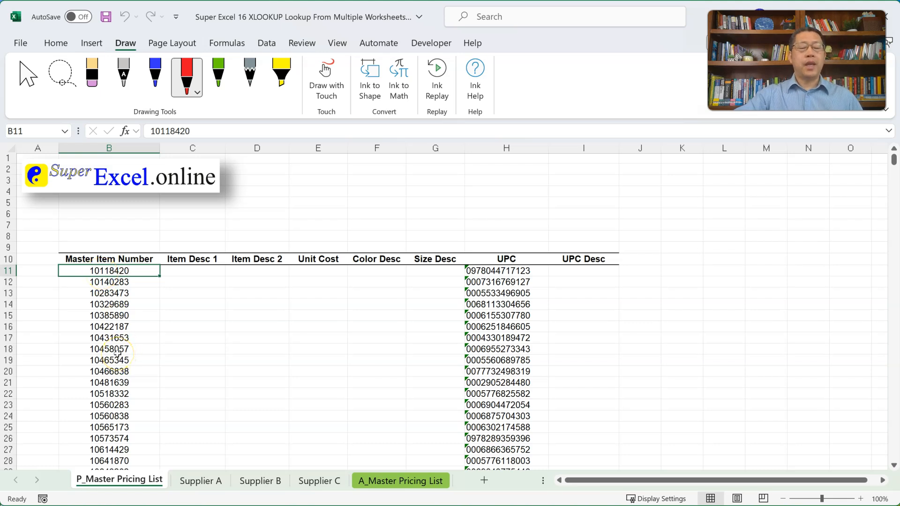
pyautogui.click(218, 483)
pyautogui.click(259, 482)
pyautogui.click(313, 482)
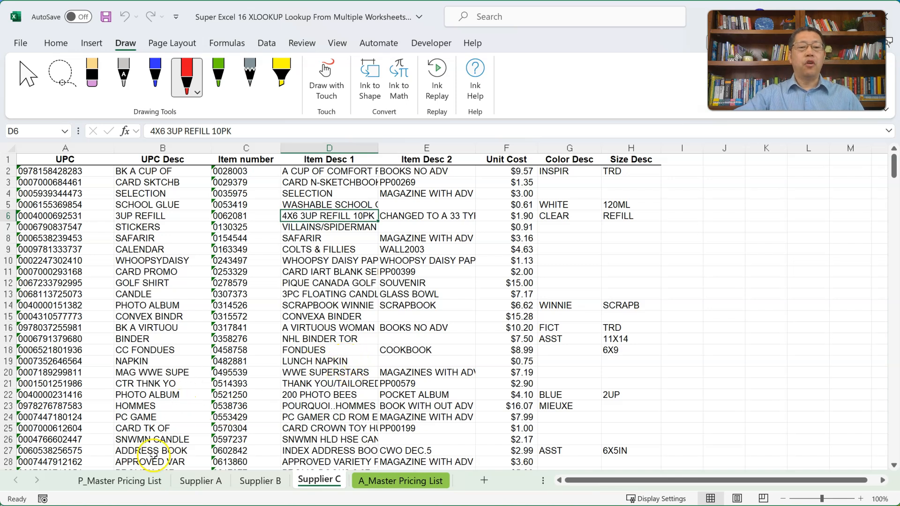
pyautogui.click(131, 482)
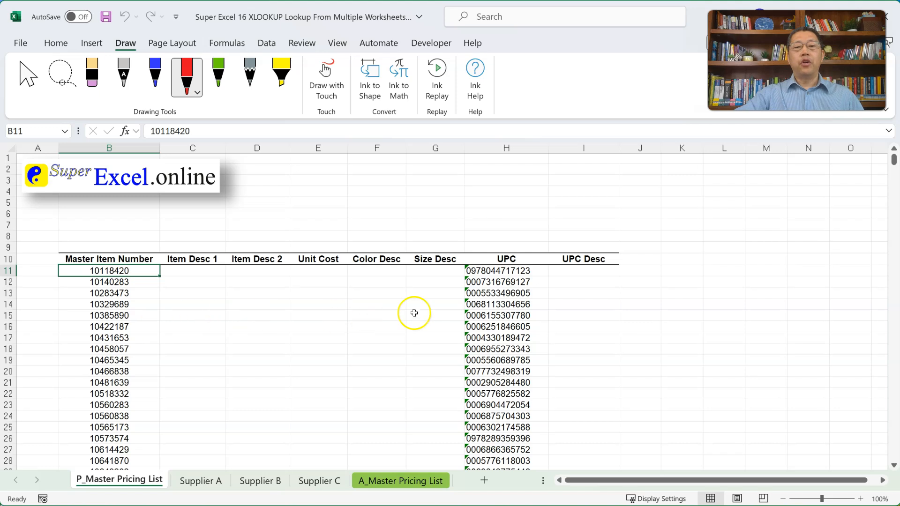
# - Check the UPC and Unit Cost fields on P_Master Pricing List against the supplier sheets, examining both fields on Supplier C
pyautogui.click(508, 275)
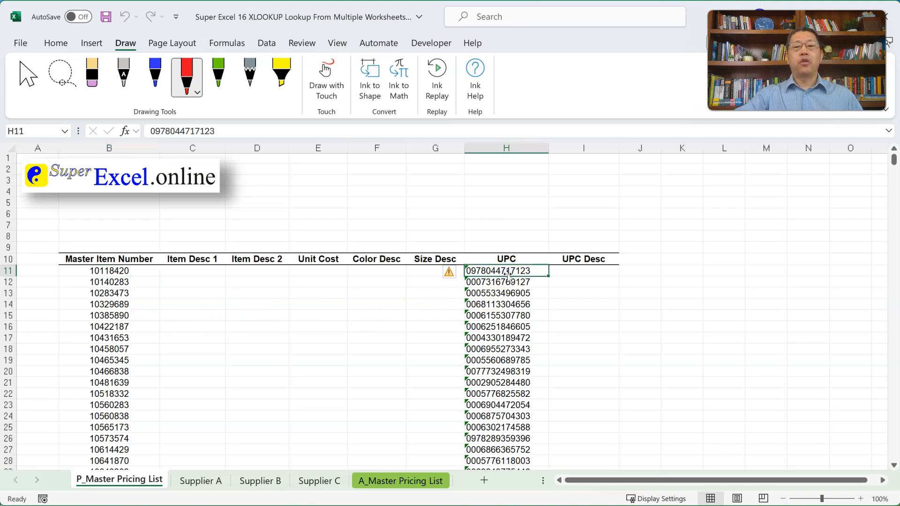
pyautogui.click(322, 272)
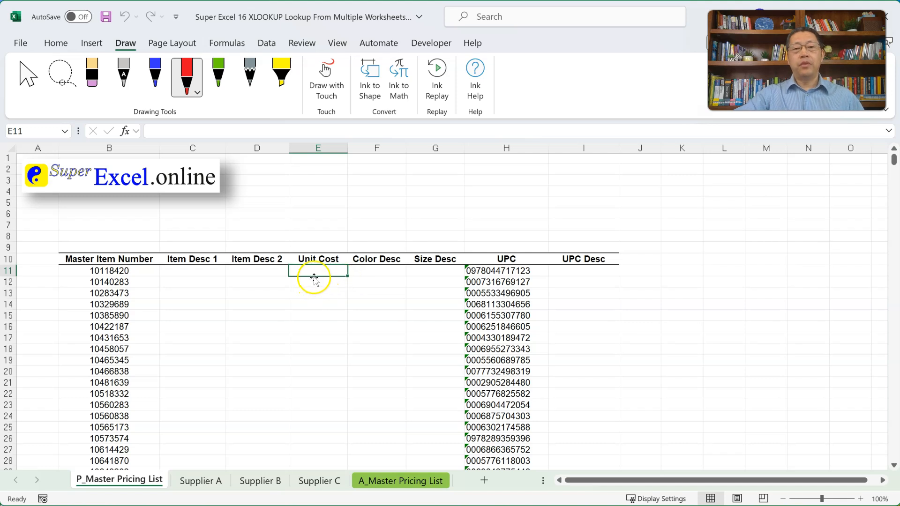
pyautogui.click(201, 481)
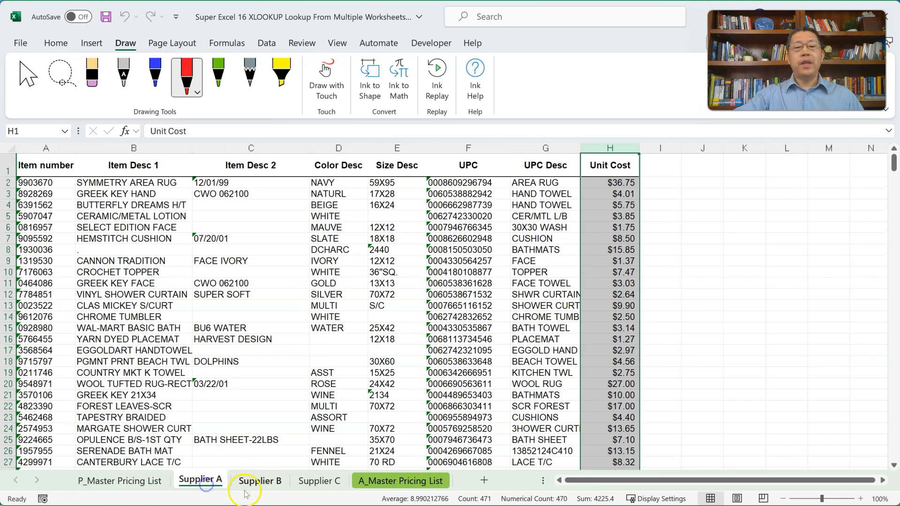
pyautogui.click(259, 481)
pyautogui.click(317, 481)
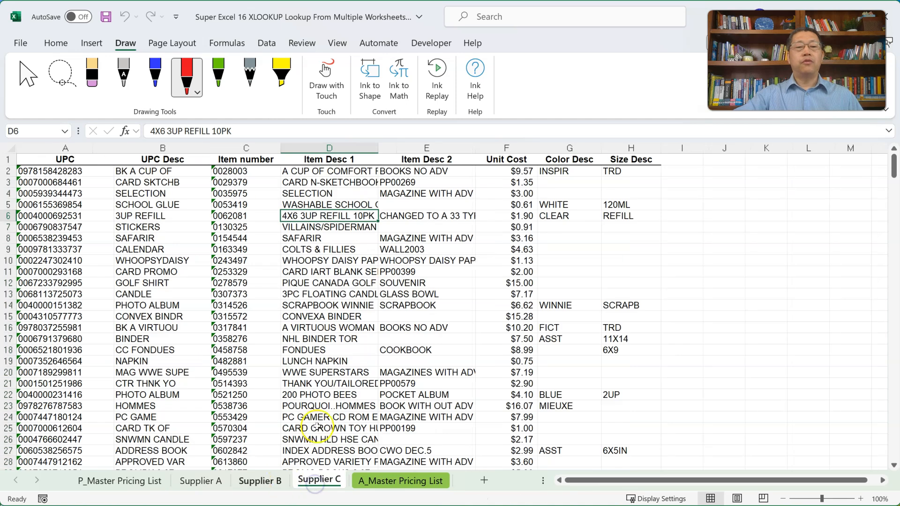
pyautogui.click(73, 214)
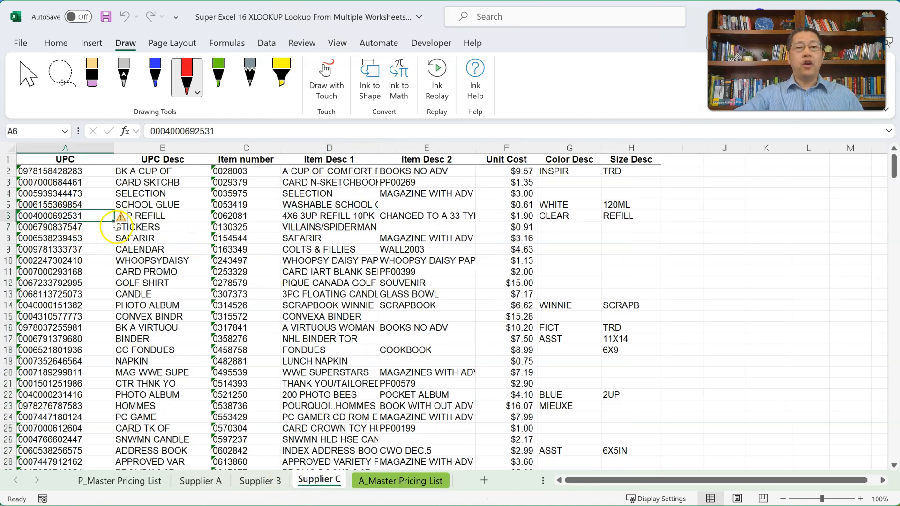
pyautogui.click(518, 209)
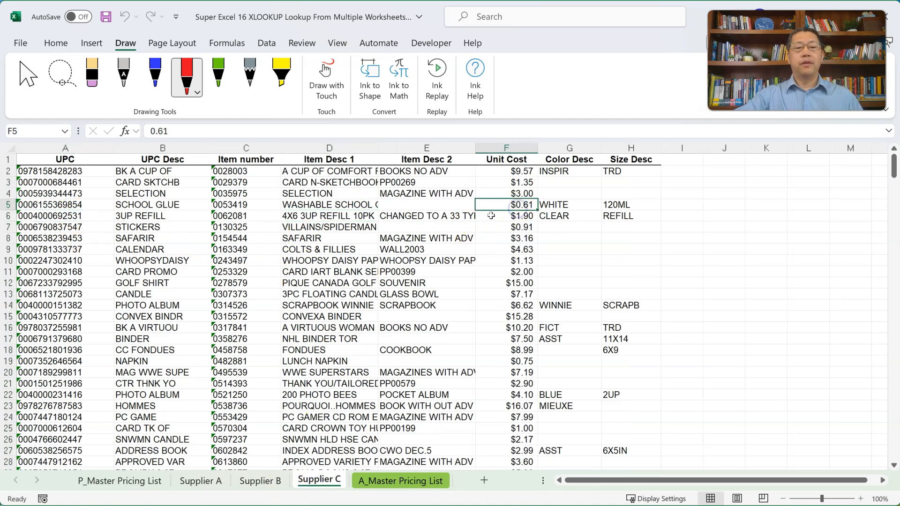
pyautogui.click(158, 487)
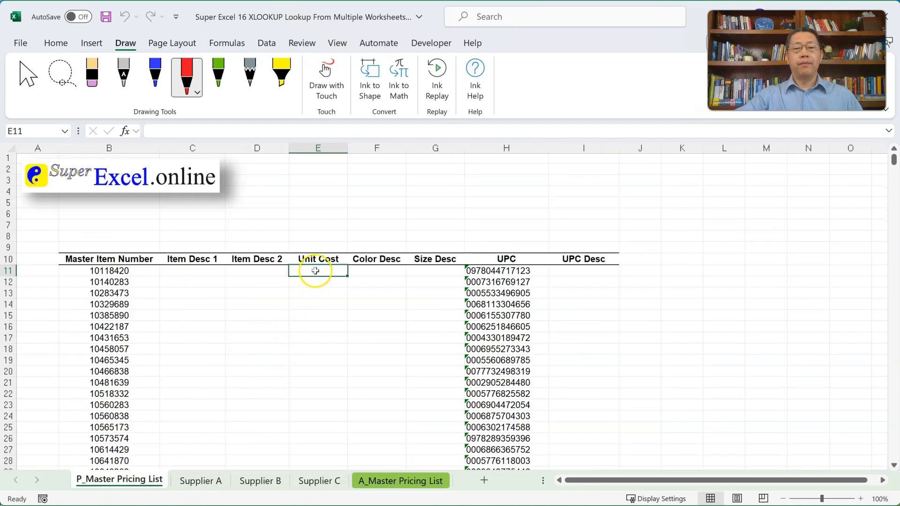
# - Review the master list's first UPC and Unit Cost cells, then the supplier sheets, examining Supplier C's UPC and Unit Cost columns
pyautogui.click(486, 271)
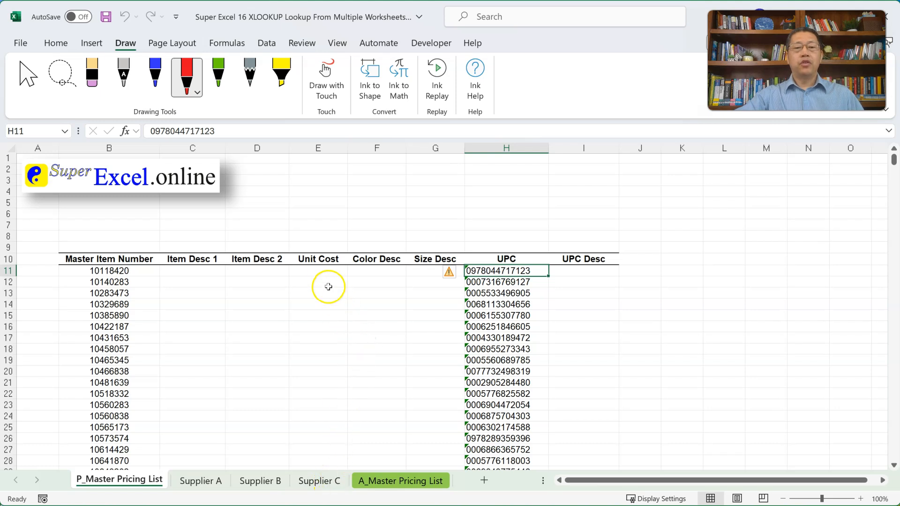
pyautogui.click(325, 270)
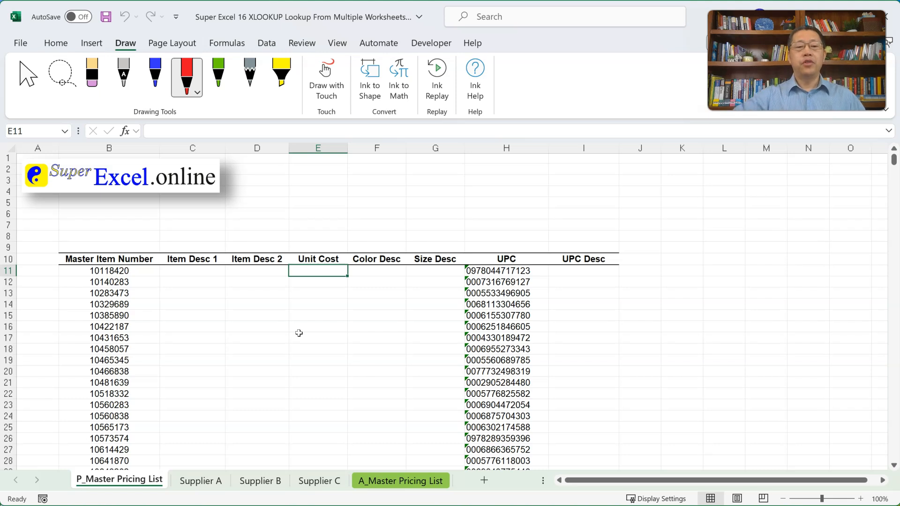
pyautogui.click(206, 481)
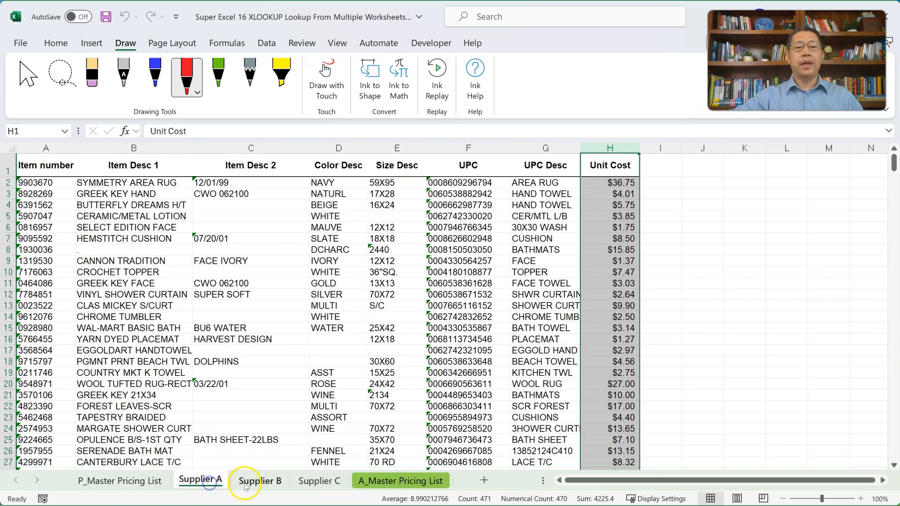
pyautogui.click(246, 482)
pyautogui.click(304, 482)
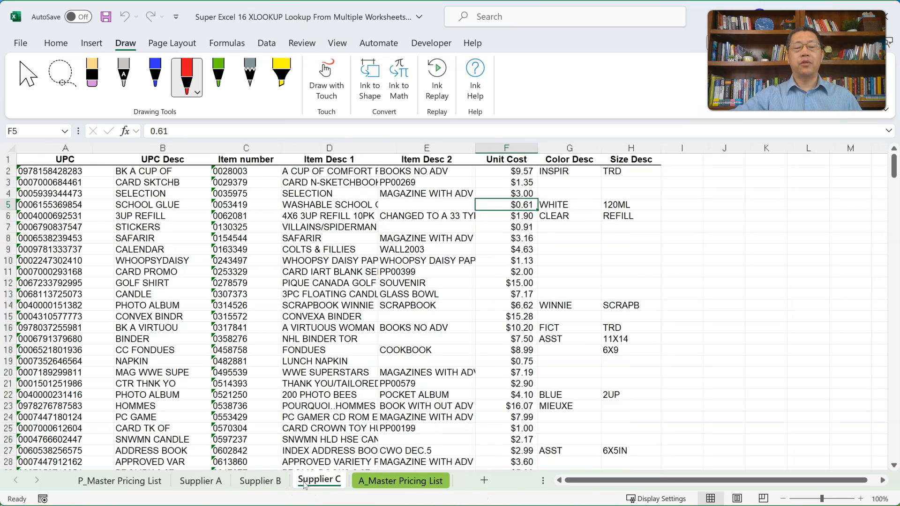
pyautogui.click(318, 472)
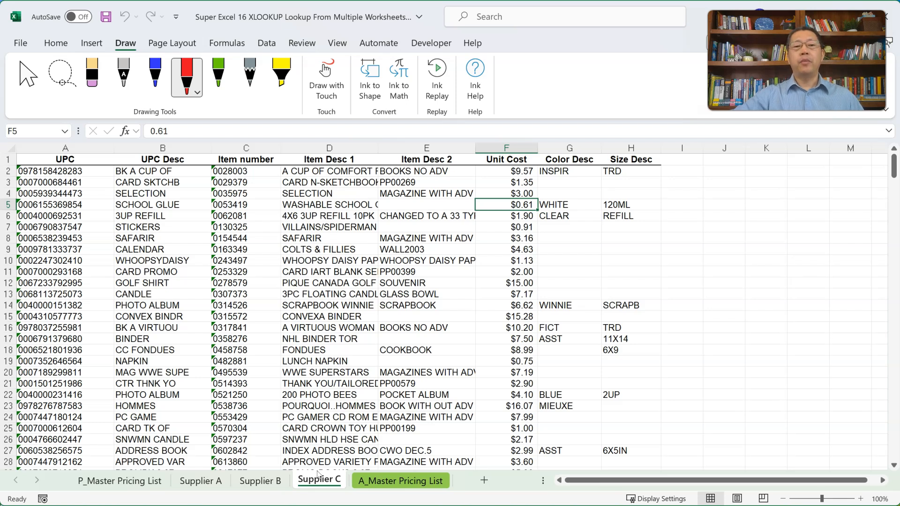
pyautogui.click(65, 149)
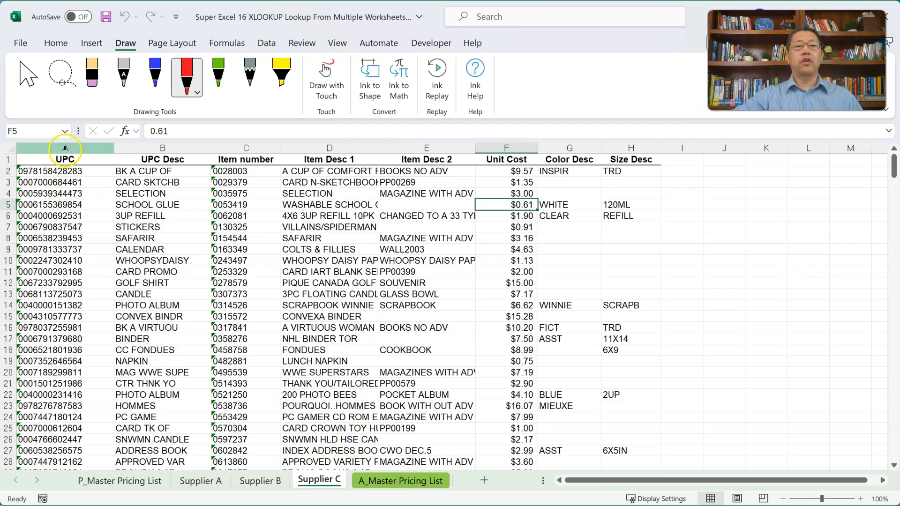
pyautogui.click(506, 148)
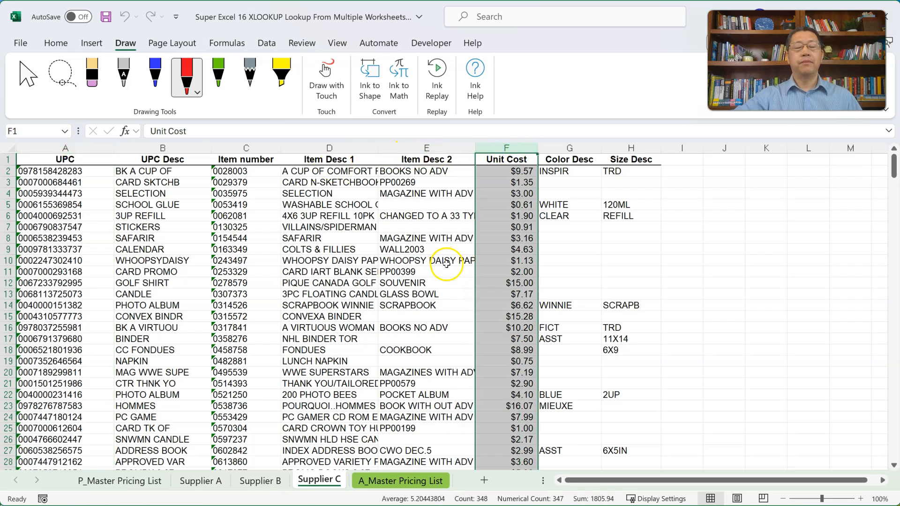
# - Insert a blank worksheet in front of P_Master Pricing List
pyautogui.click(380, 282)
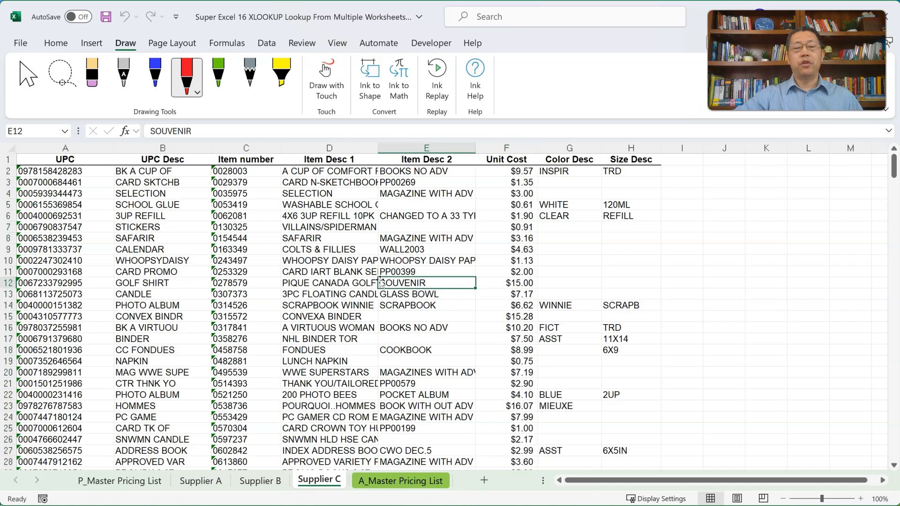
pyautogui.click(336, 244)
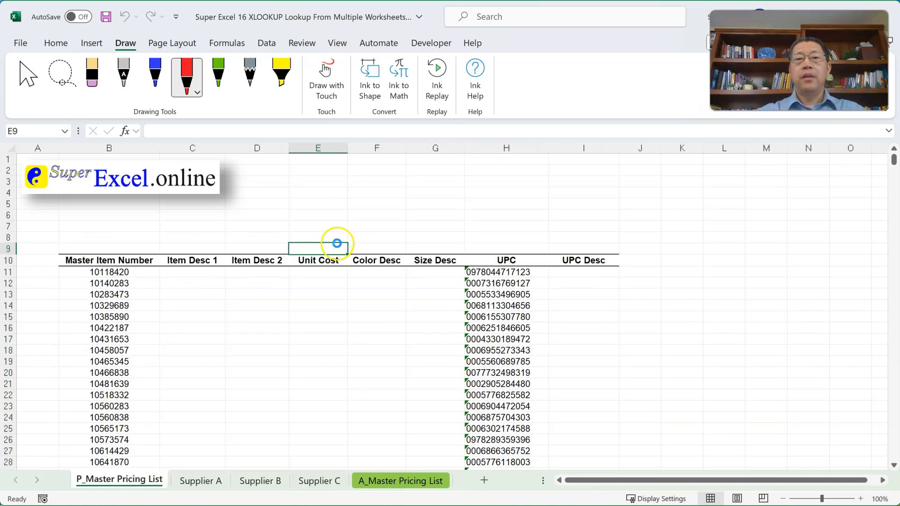
pyautogui.hotkey('shift', 'F11')
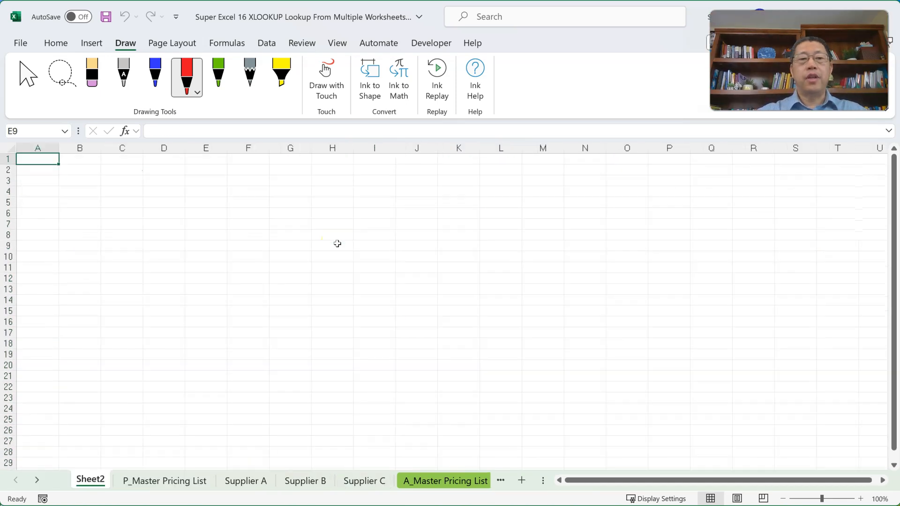
# - Draw three blue rectangles side by side across columns B to I, rows 4 to 9, to represent the supplier sheets
pyautogui.click(163, 75)
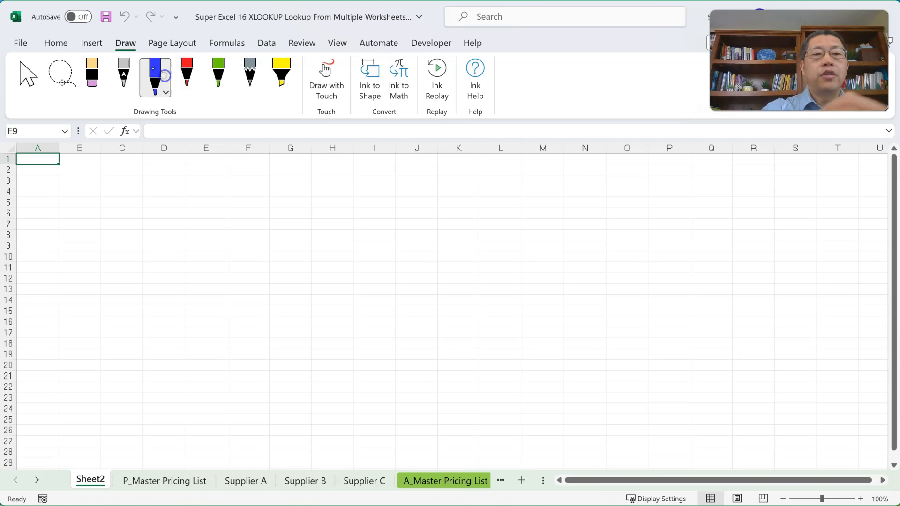
pyautogui.moveTo(85, 231); pyautogui.dragTo(85, 237)
pyautogui.moveTo(87, 188); pyautogui.dragTo(138, 183)
pyautogui.moveTo(85, 242); pyautogui.dragTo(164, 242)
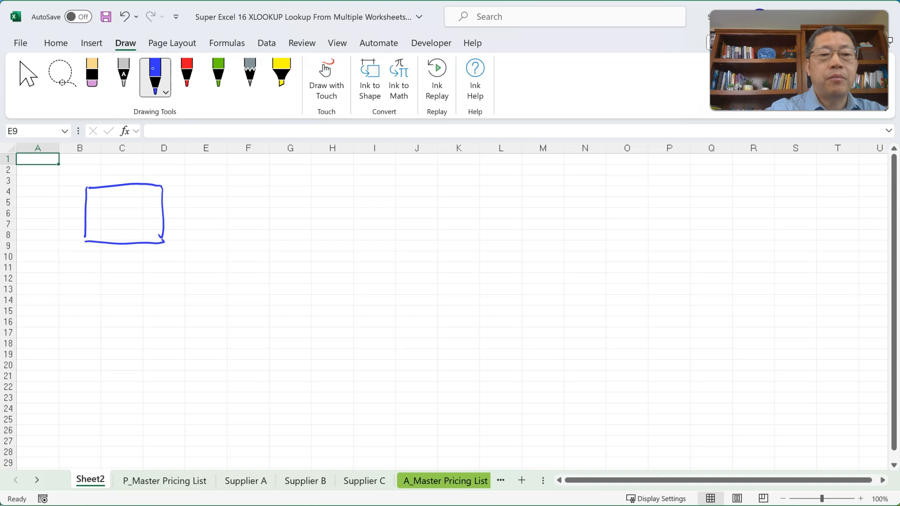
pyautogui.moveTo(199, 187)
pyautogui.mouseDown()
pyautogui.moveTo(196, 245)
pyautogui.moveTo(270, 195)
pyautogui.moveTo(266, 236)
pyautogui.mouseUp()
pyautogui.moveTo(196, 244); pyautogui.dragTo(266, 244)
pyautogui.moveTo(300, 189)
pyautogui.mouseDown()
pyautogui.moveTo(298, 240)
pyautogui.moveTo(375, 188)
pyautogui.moveTo(370, 237)
pyautogui.mouseUp()
pyautogui.moveTo(299, 244); pyautogui.dragTo(357, 241)
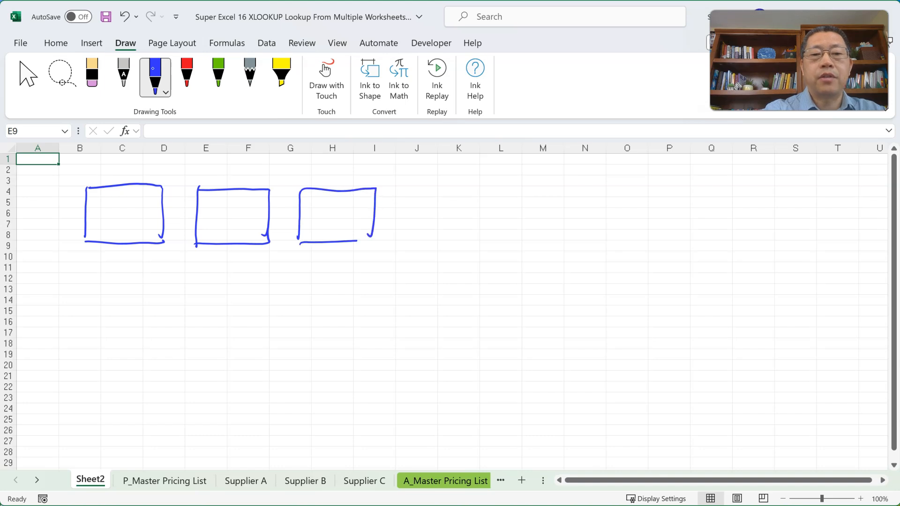
# - Sketch one narrow red column and one narrow green column inside each of the three blue rectangles
pyautogui.click(184, 71)
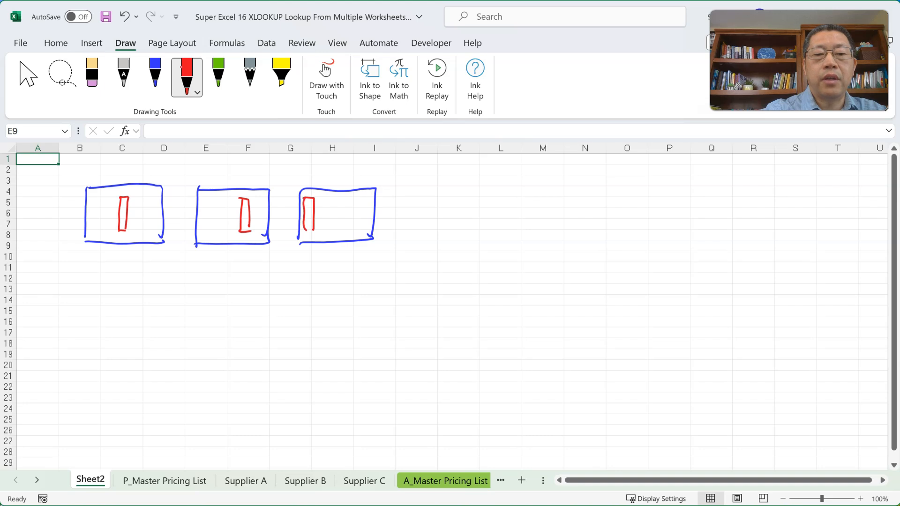
pyautogui.click(216, 75)
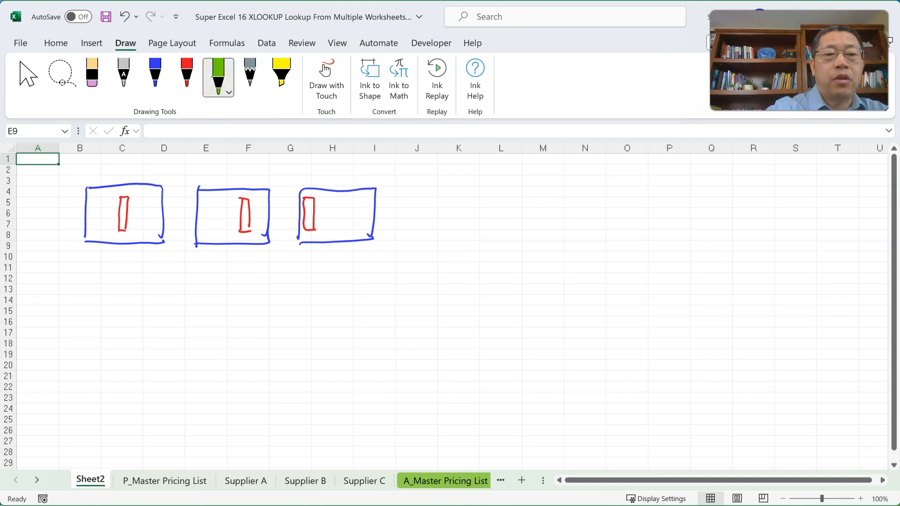
pyautogui.moveTo(139, 227); pyautogui.dragTo(131, 229)
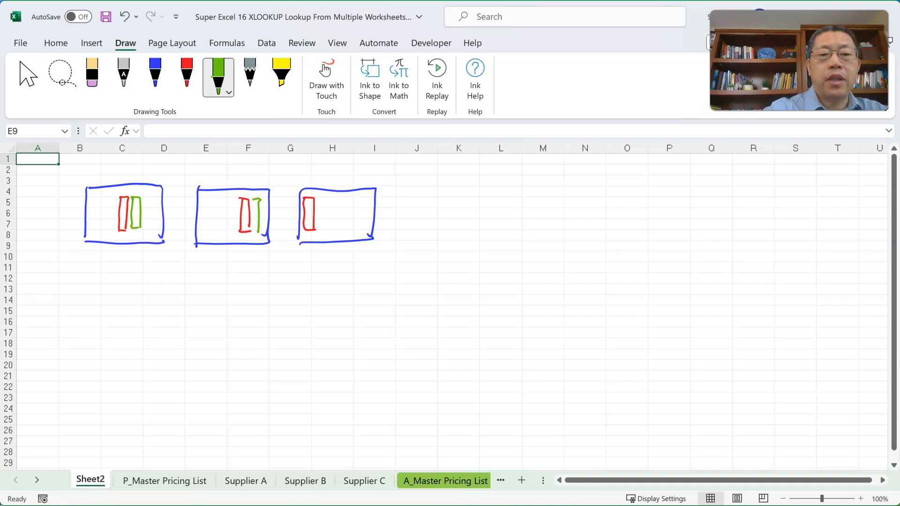
pyautogui.moveTo(252, 230); pyautogui.dragTo(262, 231)
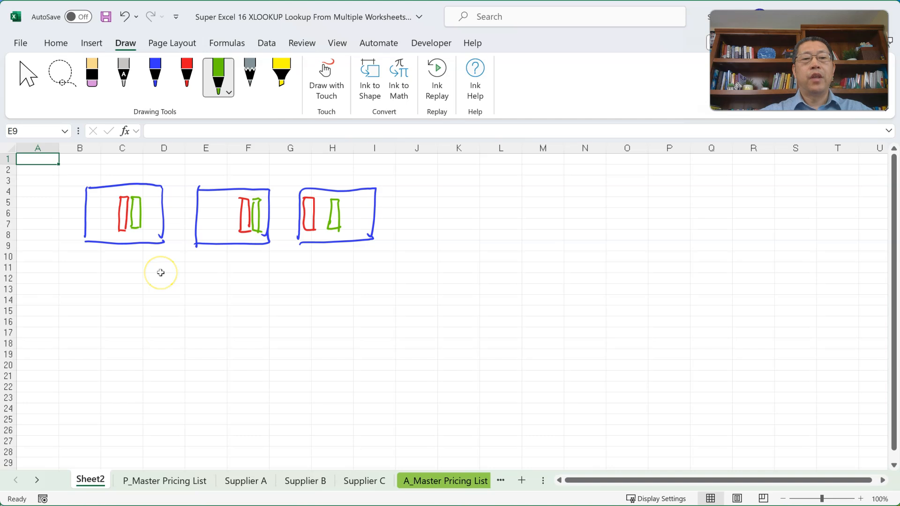
# - Draw a tall blue rectangle below the first supplier box, spanning about columns B to D and rows 13 to 25
pyautogui.click(155, 75)
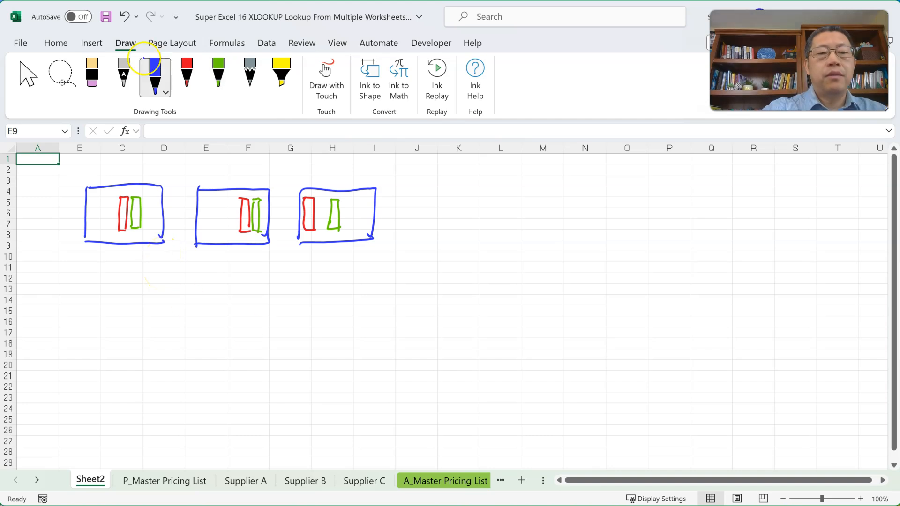
pyautogui.moveTo(90, 294); pyautogui.dragTo(85, 417)
pyautogui.moveTo(90, 291)
pyautogui.mouseDown()
pyautogui.moveTo(165, 291)
pyautogui.moveTo(161, 407)
pyautogui.mouseUp()
pyautogui.moveTo(110, 419); pyautogui.dragTo(162, 407)
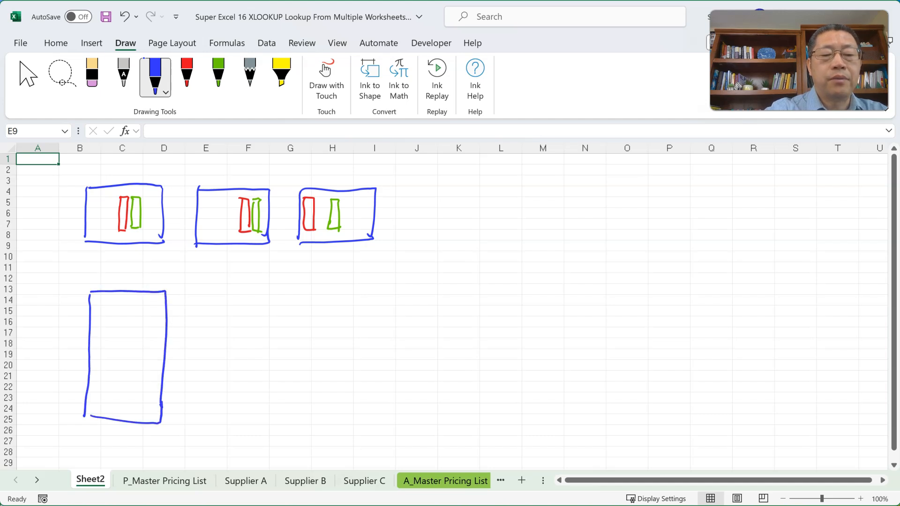
# - Copy the red column from each of the three supplier boxes into the tall blue rectangle, stacked vertically
pyautogui.click(122, 227)
pyautogui.moveTo(127, 233); pyautogui.dragTo(109, 334)
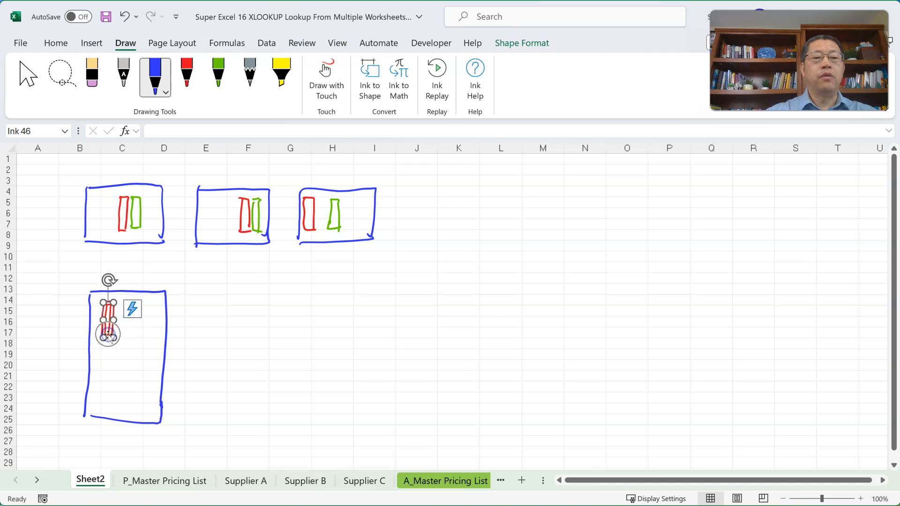
pyautogui.click(248, 232)
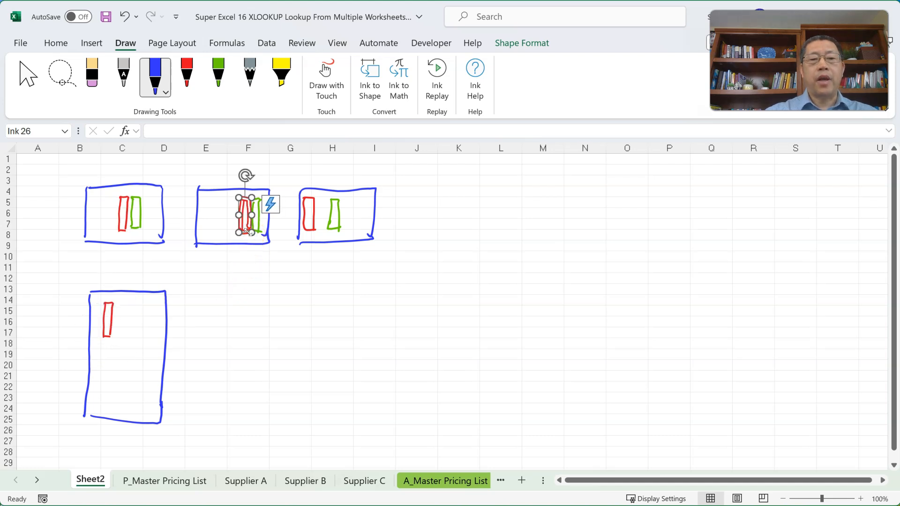
pyautogui.moveTo(248, 236); pyautogui.dragTo(108, 376)
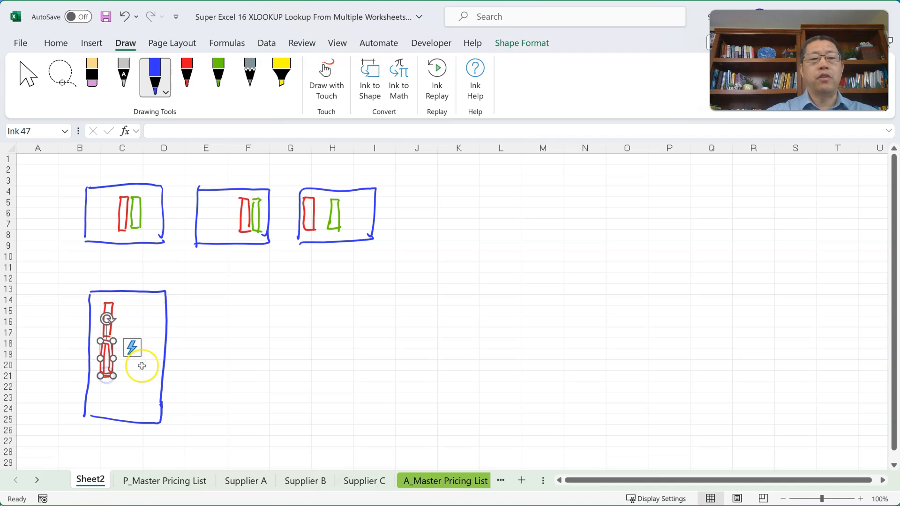
pyautogui.click(307, 230)
pyautogui.moveTo(308, 230)
pyautogui.mouseDown()
pyautogui.moveTo(187, 361)
pyautogui.moveTo(104, 411)
pyautogui.mouseUp()
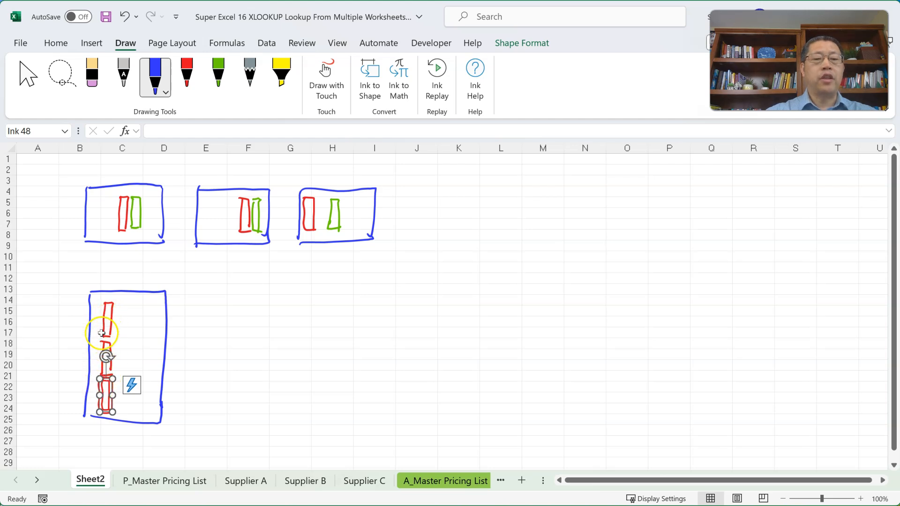
pyautogui.click(217, 309)
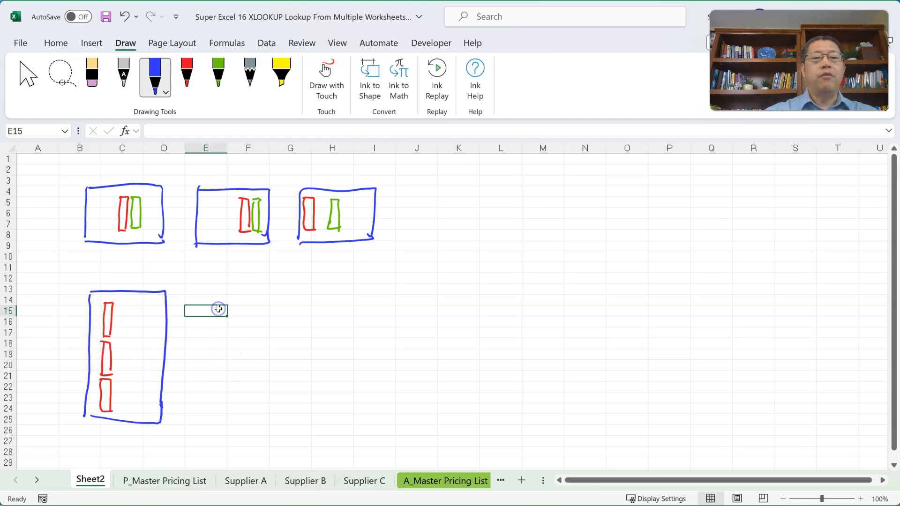
# - Copy the three green columns into the tall blue rectangle, stacked beside the matching red columns
pyautogui.click(141, 229)
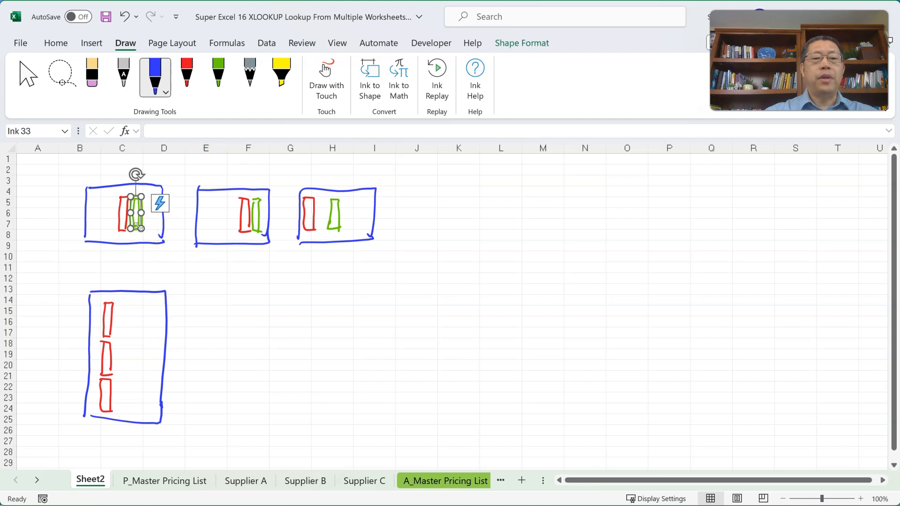
pyautogui.moveTo(141, 233); pyautogui.dragTo(125, 338)
pyautogui.click(257, 216)
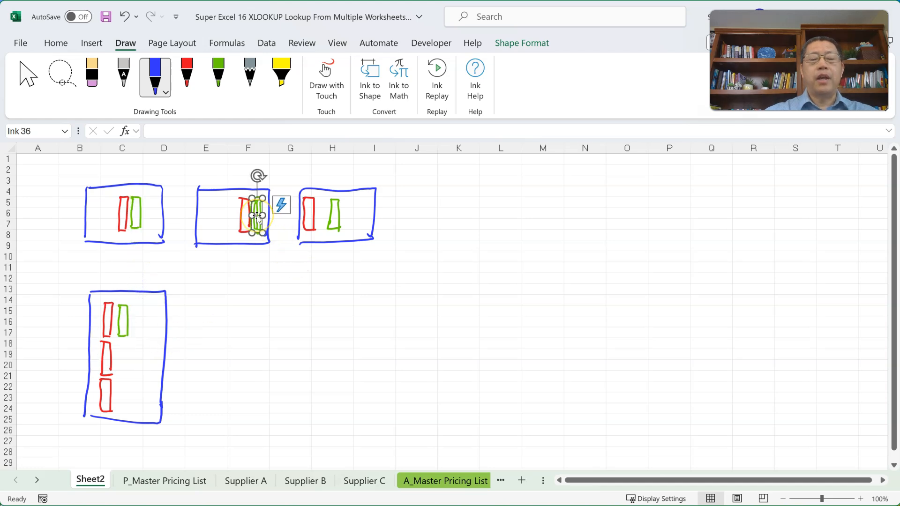
pyautogui.moveTo(259, 220)
pyautogui.mouseDown()
pyautogui.moveTo(223, 295)
pyautogui.moveTo(153, 356)
pyautogui.moveTo(125, 364)
pyautogui.mouseUp()
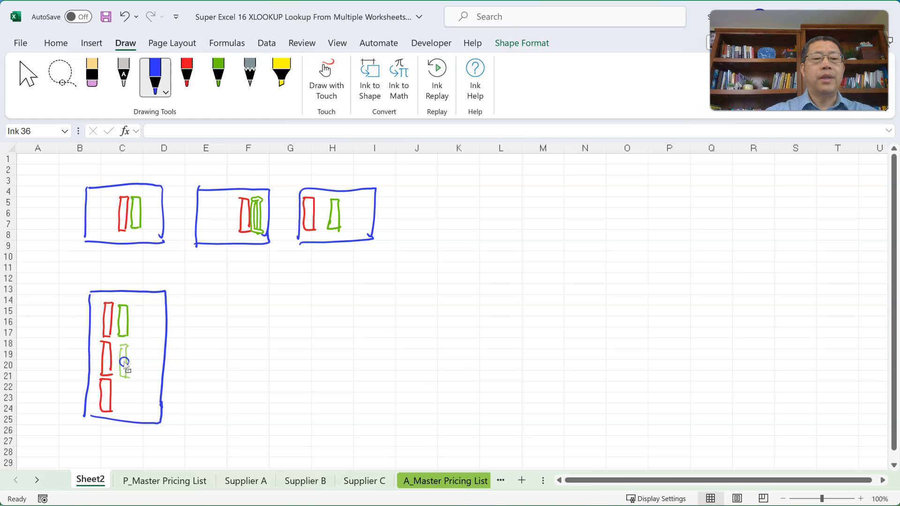
pyautogui.moveTo(125, 364); pyautogui.dragTo(125, 363)
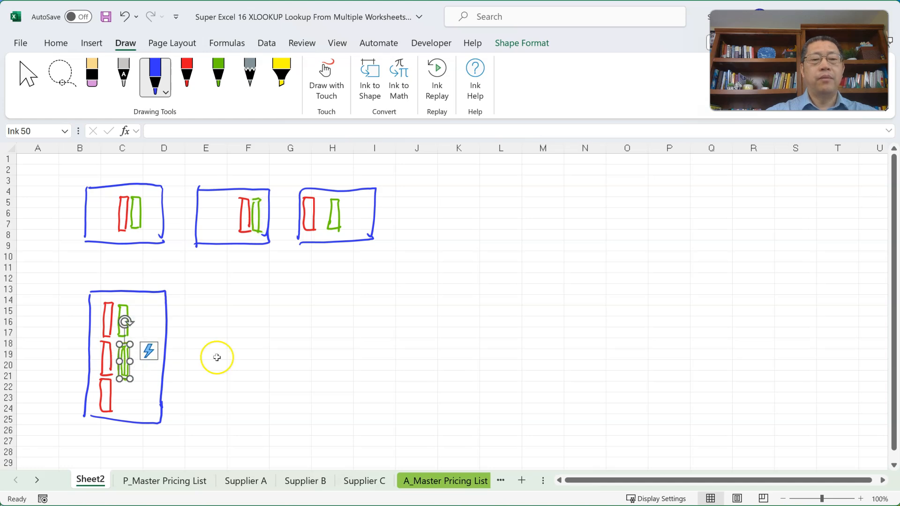
pyautogui.click(335, 227)
pyautogui.moveTo(338, 231)
pyautogui.mouseDown()
pyautogui.moveTo(127, 402)
pyautogui.moveTo(127, 415)
pyautogui.mouseUp()
pyautogui.click(194, 385)
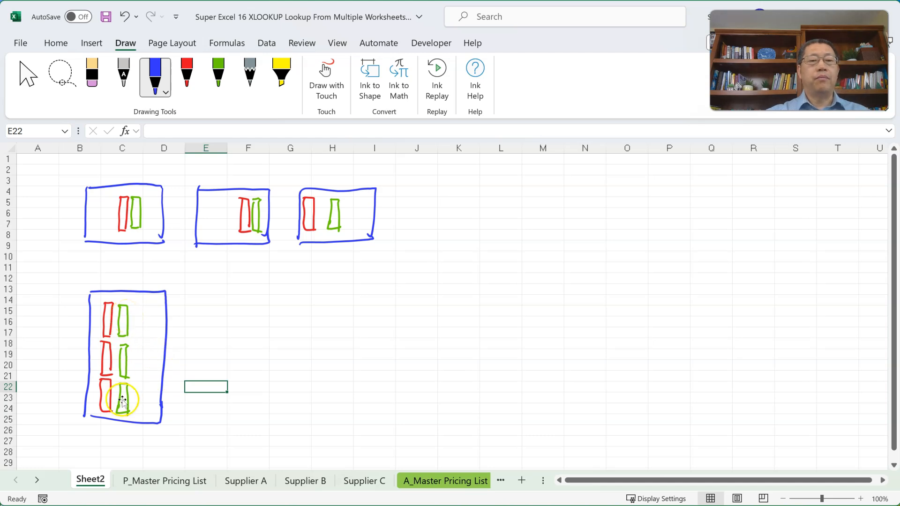
# - Compare the first Unit Cost and UPC cells on P_Master Pricing List with the stacked-column sketch on Sheet2
pyautogui.click(157, 481)
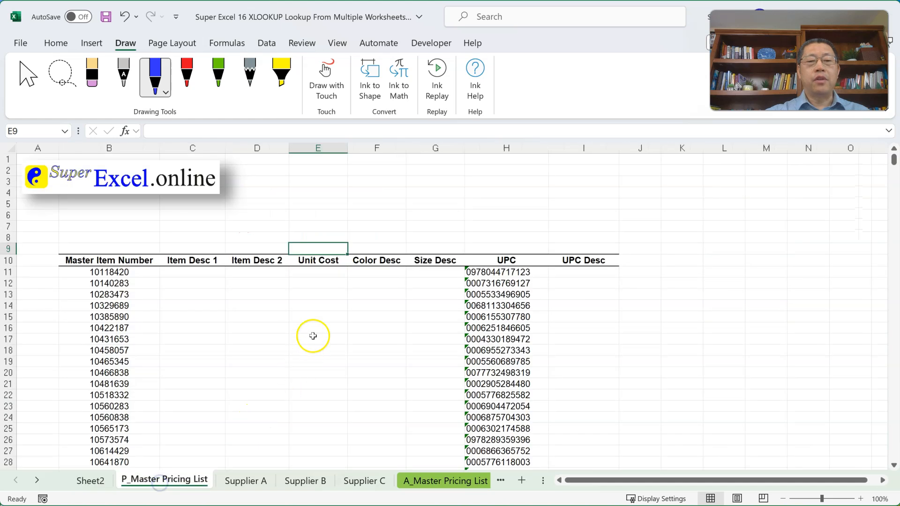
pyautogui.click(323, 275)
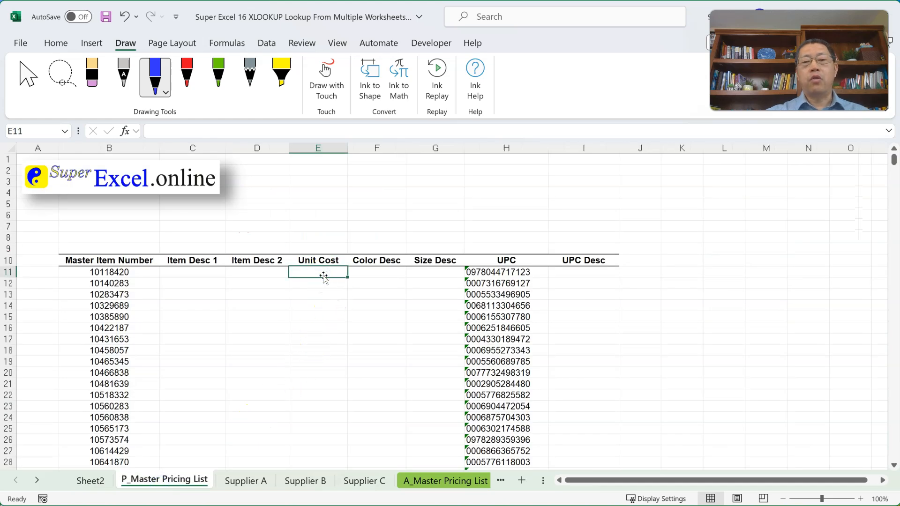
pyautogui.click(490, 274)
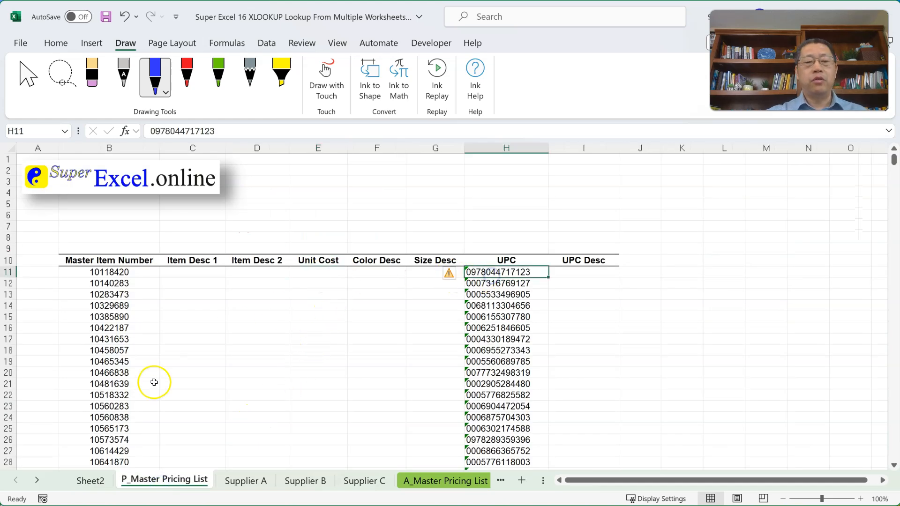
pyautogui.click(90, 483)
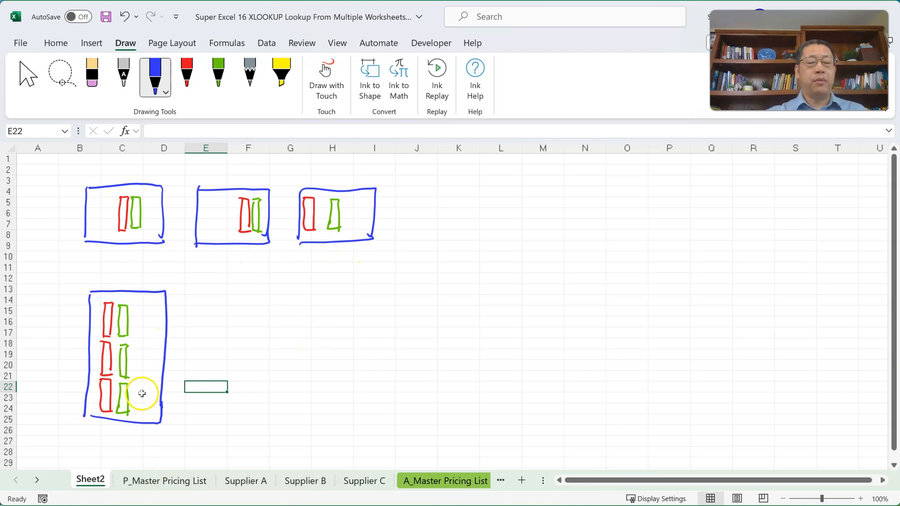
pyautogui.click(152, 479)
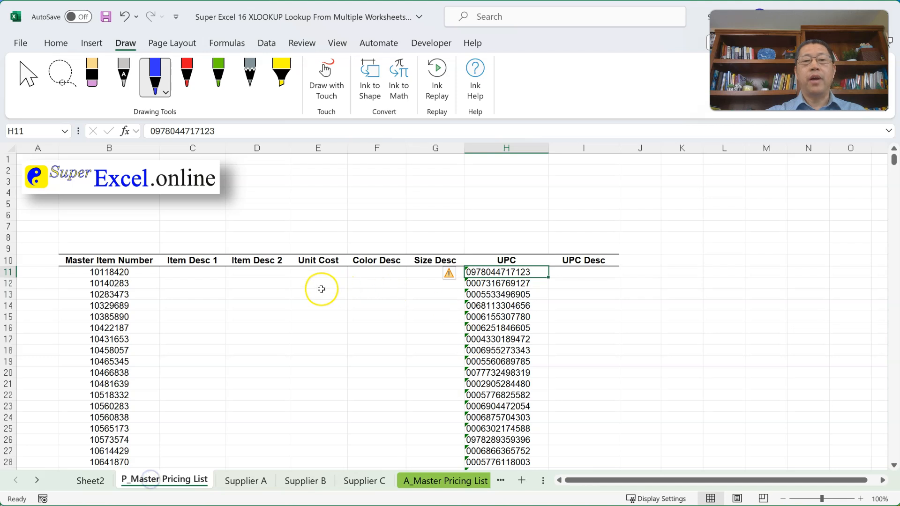
pyautogui.click(314, 273)
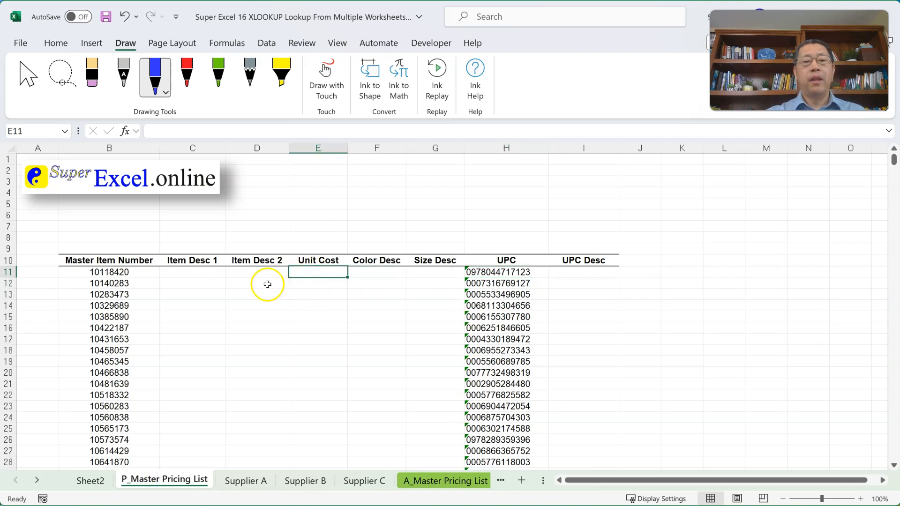
pyautogui.hotkey('ctrl', 'pageup')
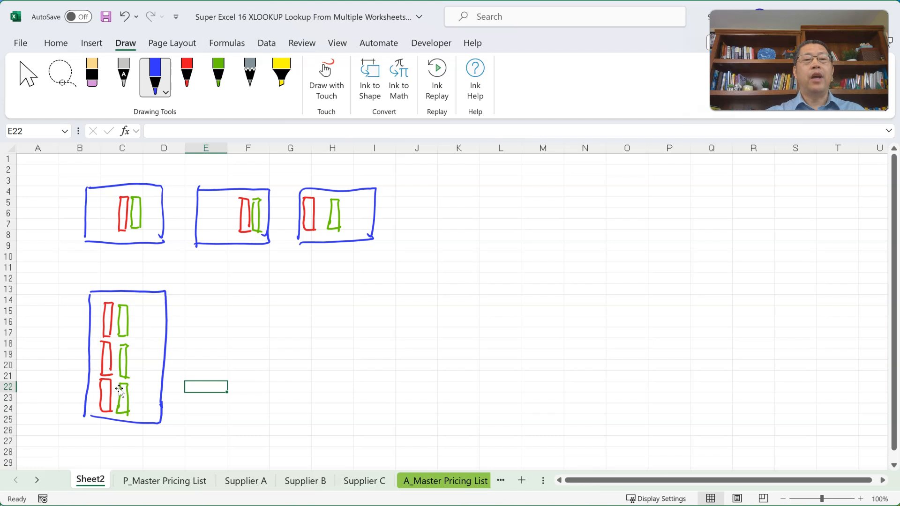
pyautogui.click(127, 479)
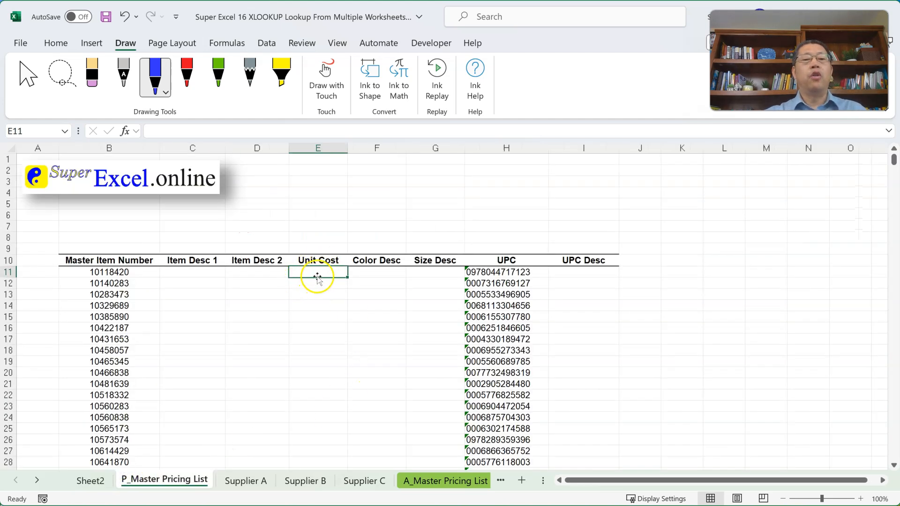
# - Handwrite =vstack( ) in blue on Sheet2 beside the sketch, with three comma-separated blanks as its arguments
pyautogui.click(89, 479)
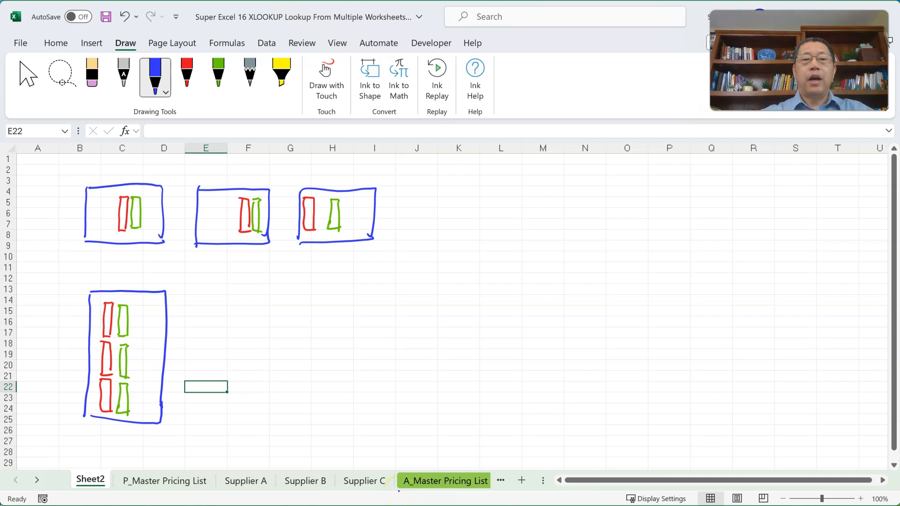
pyautogui.moveTo(321, 285)
pyautogui.mouseDown()
pyautogui.moveTo(353, 281)
pyautogui.moveTo(410, 294)
pyautogui.moveTo(417, 285)
pyautogui.mouseUp()
pyautogui.moveTo(430, 270)
pyautogui.mouseDown()
pyautogui.moveTo(433, 303)
pyautogui.moveTo(501, 302)
pyautogui.mouseUp()
pyautogui.moveTo(564, 298); pyautogui.dragTo(614, 295)
pyautogui.moveTo(630, 296)
pyautogui.mouseDown()
pyautogui.moveTo(627, 306)
pyautogui.moveTo(701, 291)
pyautogui.mouseUp()
pyautogui.moveTo(711, 253)
pyautogui.mouseDown()
pyautogui.moveTo(723, 281)
pyautogui.moveTo(706, 300)
pyautogui.mouseUp()
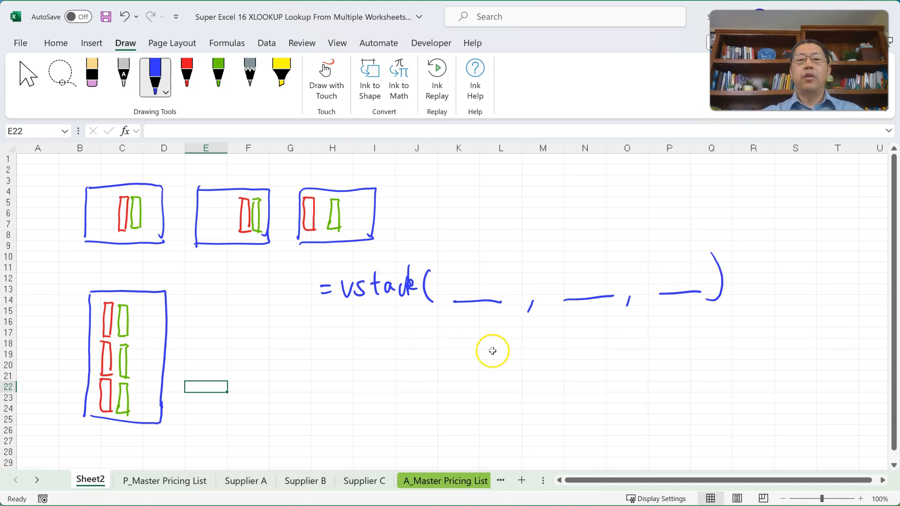
# - Draw a small red table grid above each of the three blanks in the handwritten vstack formula
pyautogui.click(186, 74)
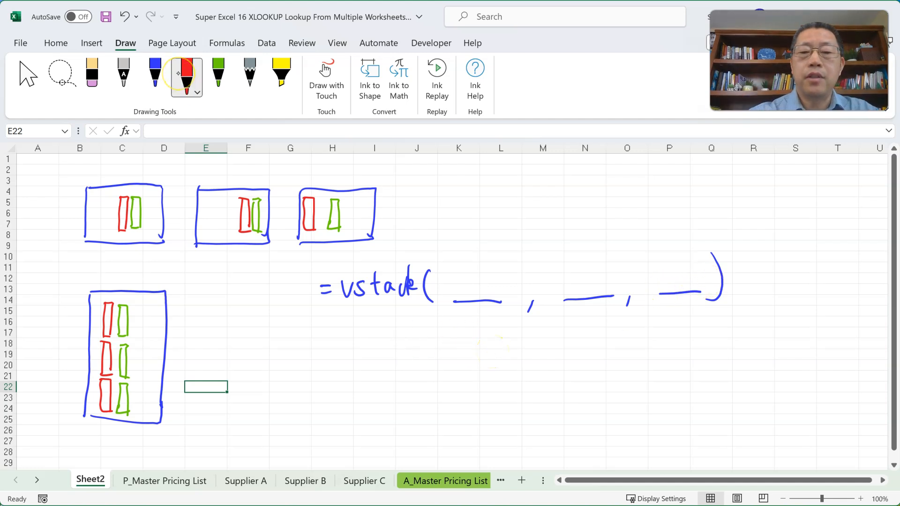
pyautogui.moveTo(454, 271)
pyautogui.mouseDown()
pyautogui.moveTo(491, 276)
pyautogui.moveTo(483, 273)
pyautogui.mouseUp()
pyautogui.moveTo(472, 267); pyautogui.dragTo(479, 287)
pyautogui.moveTo(568, 280)
pyautogui.mouseDown()
pyautogui.moveTo(610, 265)
pyautogui.moveTo(610, 286)
pyautogui.mouseUp()
pyautogui.moveTo(581, 267); pyautogui.dragTo(601, 284)
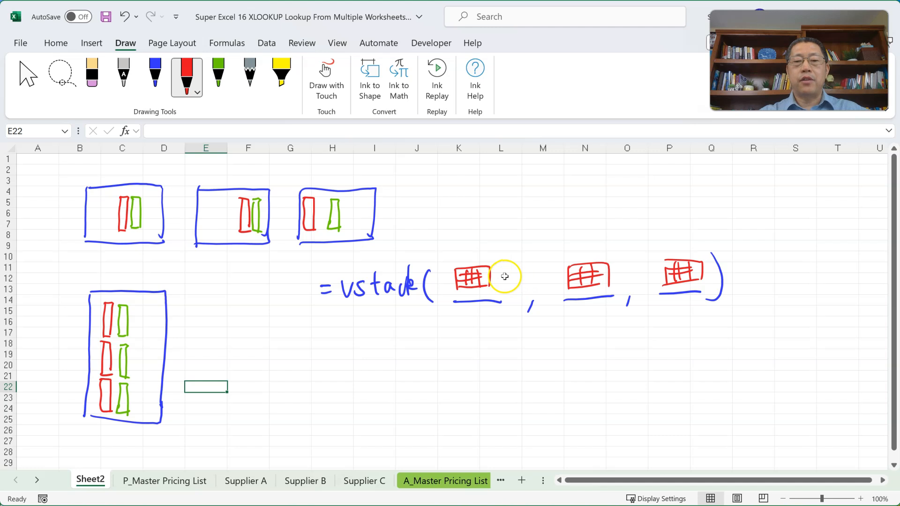
# - Copy the three red table grids from the vstack arguments into a vertical stack below the first blank and circle the stack
pyautogui.click(483, 282)
pyautogui.moveTo(483, 282); pyautogui.dragTo(480, 335)
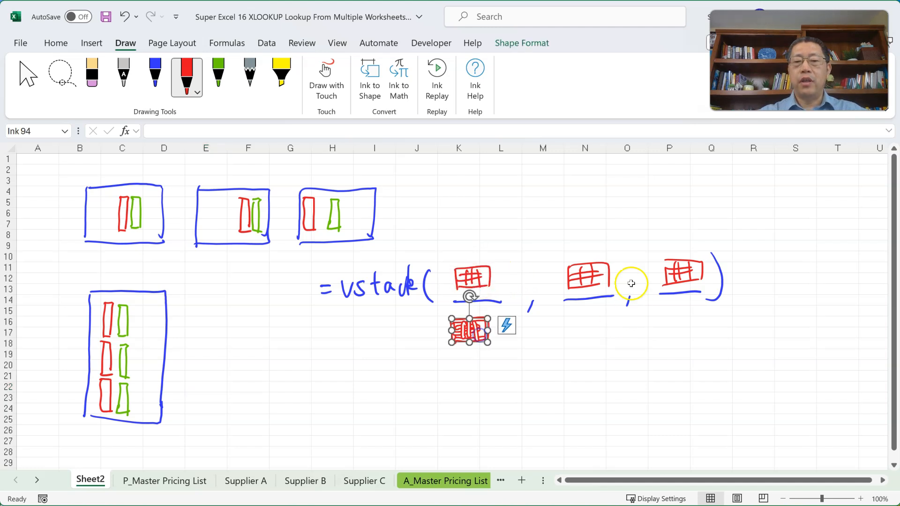
pyautogui.click(596, 276)
pyautogui.moveTo(562, 314)
pyautogui.mouseDown()
pyautogui.moveTo(492, 375)
pyautogui.moveTo(483, 367)
pyautogui.mouseUp()
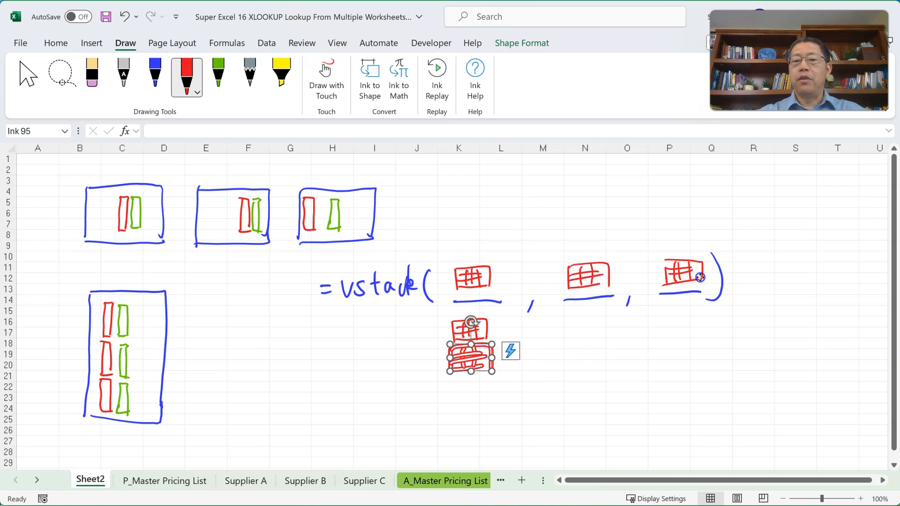
pyautogui.click(701, 277)
pyautogui.moveTo(702, 281); pyautogui.dragTo(490, 394)
pyautogui.click(627, 386)
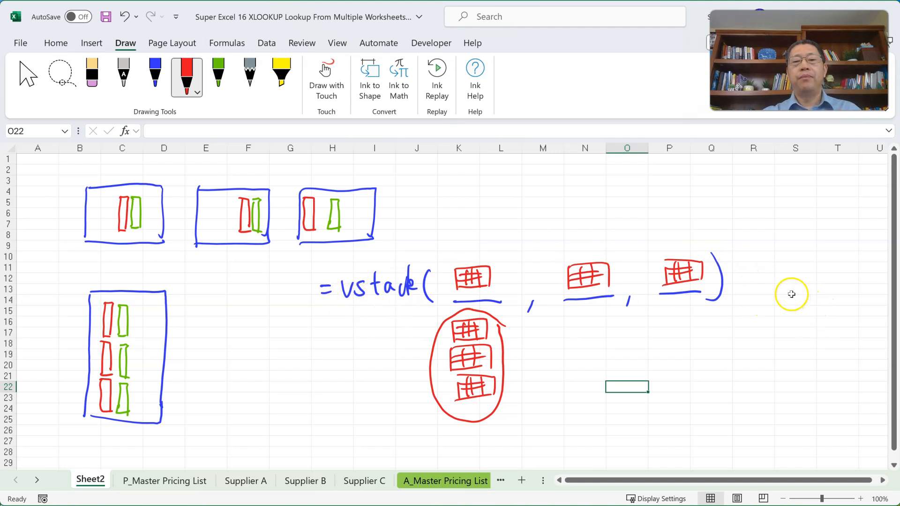
# - Undo the circle and the stacked grid copies below the handwritten vstack formula
pyautogui.hotkey('ctrl', 'z')
pyautogui.hotkey('ctrl', 'z')
pyautogui.hotkey('ctrl', 'z')
pyautogui.hotkey('ctrl', 'z')
pyautogui.hotkey('ctrl', 'z')
pyautogui.hotkey('ctrl', 'z')
pyautogui.hotkey('ctrl', 'z')
pyautogui.hotkey('ctrl', 'z')
pyautogui.hotkey('ctrl', 'z')
pyautogui.hotkey('ctrl', 'z')
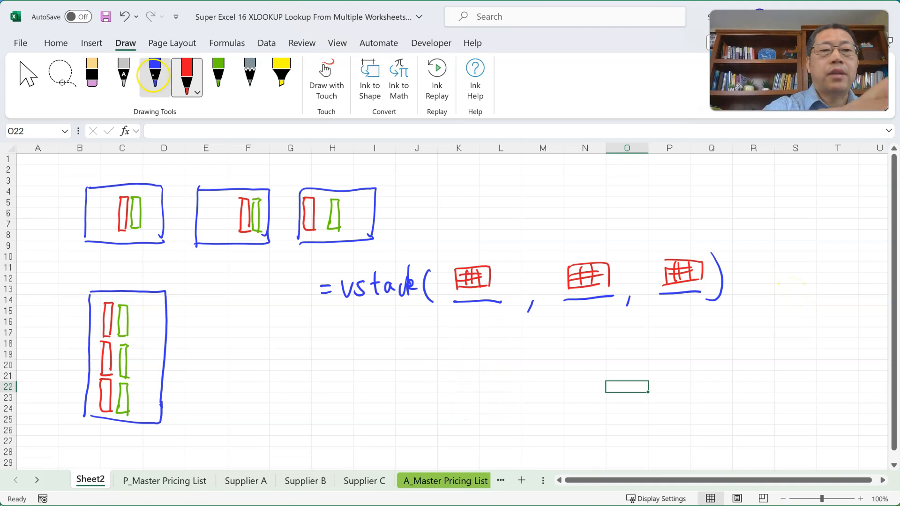
# - Handwrite =xlookup( ) in blue below the vstack formula, with three comma-separated blanks as its arguments
pyautogui.click(151, 77)
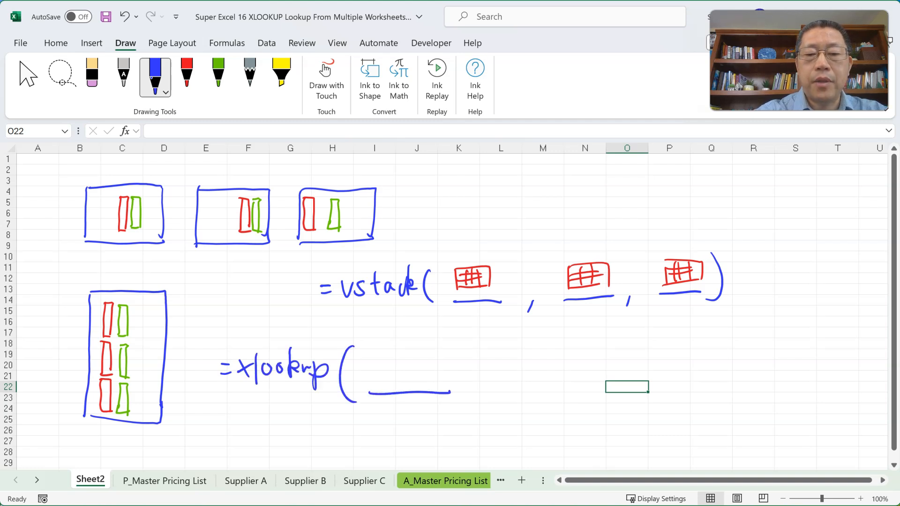
pyautogui.moveTo(609, 398); pyautogui.dragTo(677, 400)
pyautogui.moveTo(702, 348); pyautogui.dragTo(697, 404)
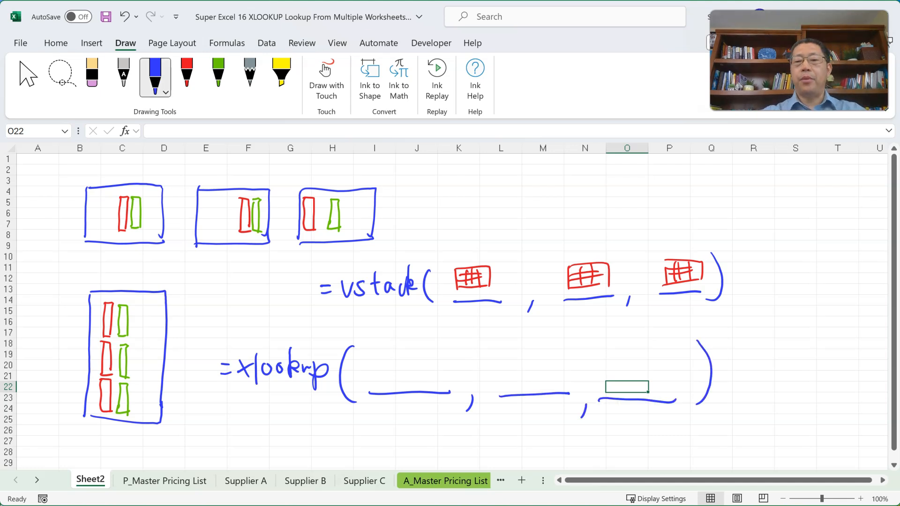
pyautogui.click(849, 189)
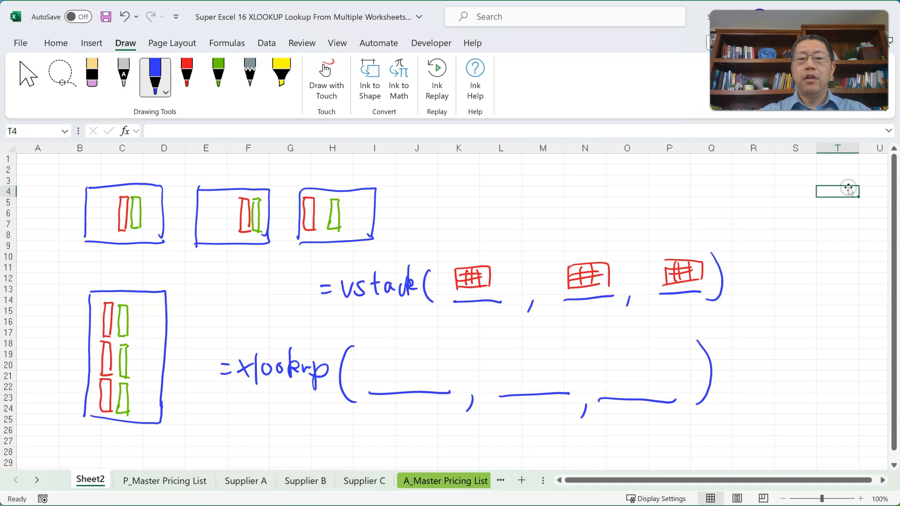
# - Above the xlookup blanks, draw a red circle, a red box of three stacked grids, and a matching green box
pyautogui.click(187, 74)
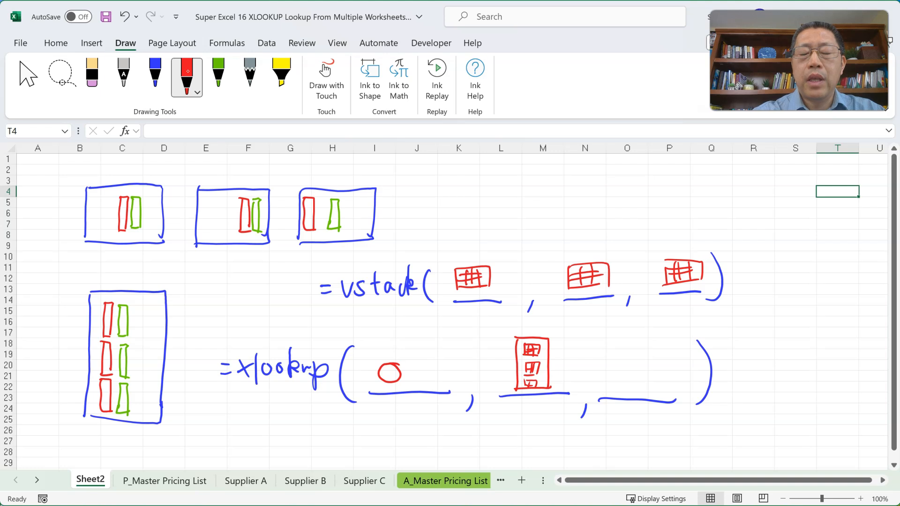
pyautogui.click(218, 72)
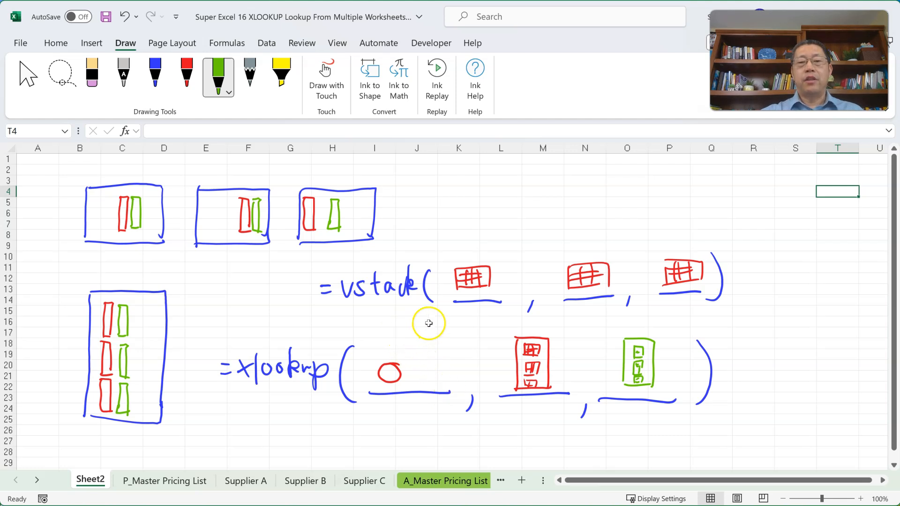
# - Enter the trial formula =VSTACK(B11:B13,H14:H18,B21:B24) in cell D15 of P_Master Pricing List
pyautogui.click(195, 487)
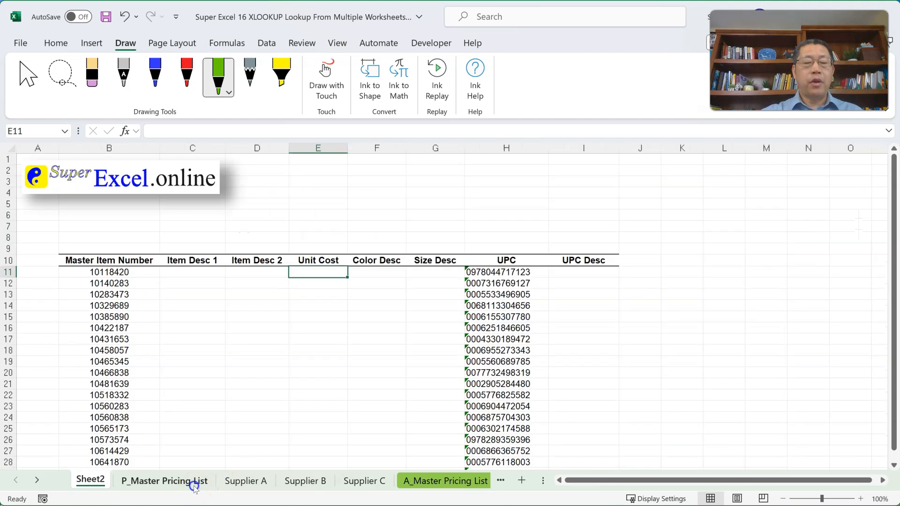
pyautogui.click(253, 321)
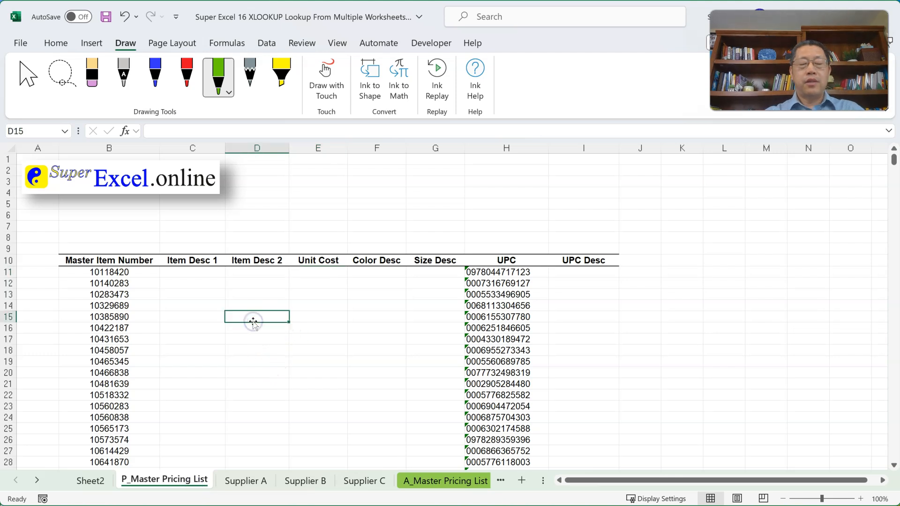
pyautogui.write('=')
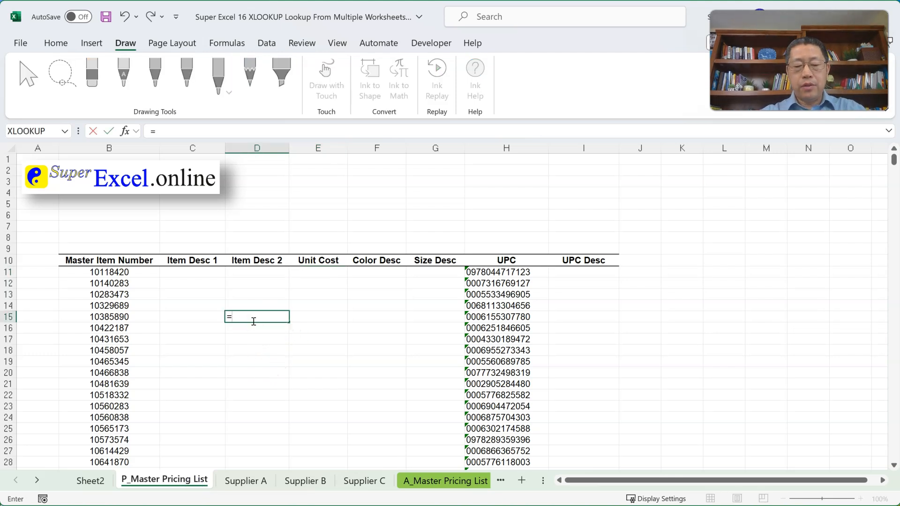
pyautogui.write('vst')
pyautogui.press('Tab')
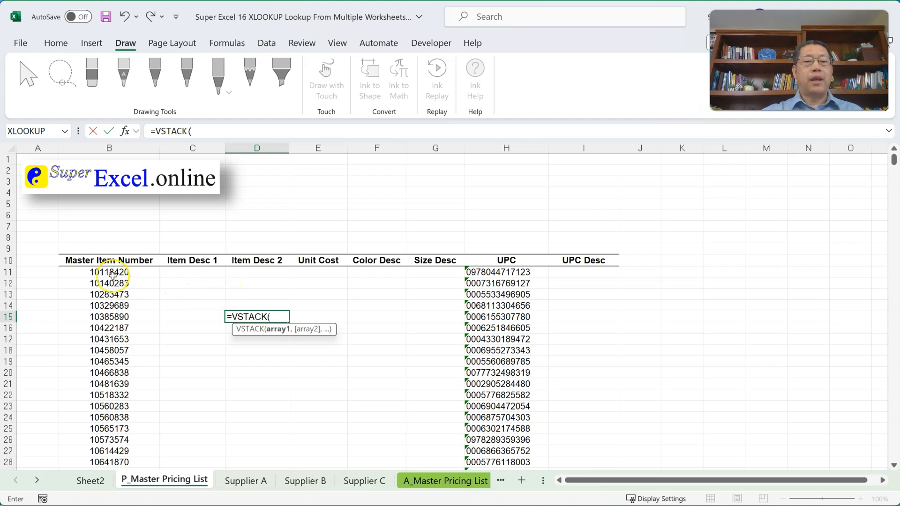
pyautogui.moveTo(112, 273); pyautogui.dragTo(114, 299)
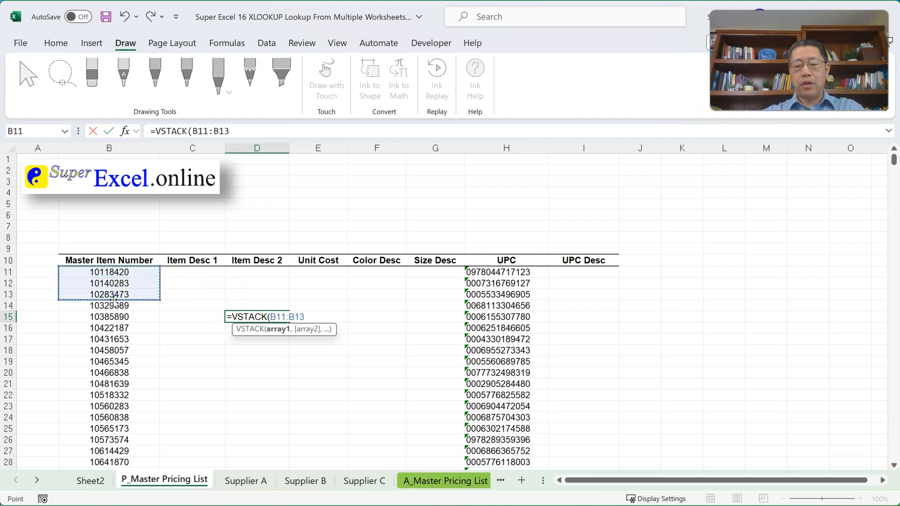
pyautogui.write(',')
pyautogui.moveTo(492, 305); pyautogui.dragTo(492, 351)
pyautogui.write(',')
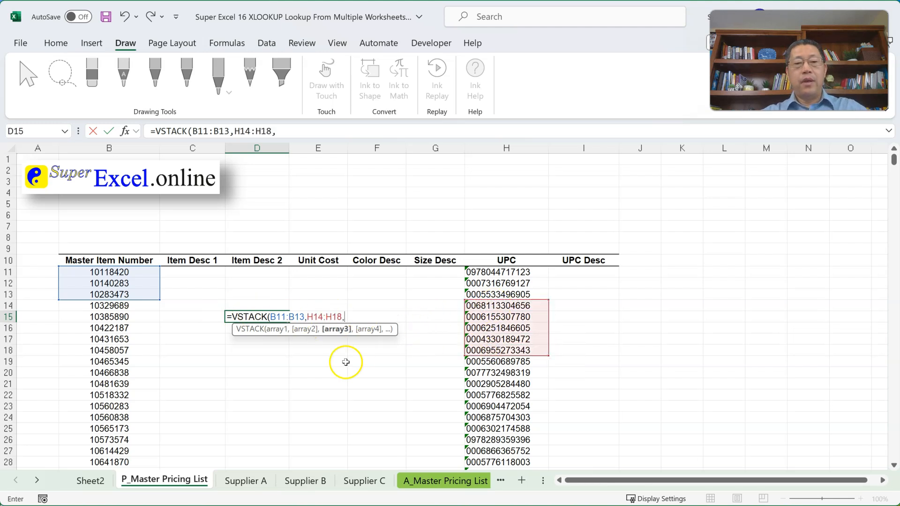
pyautogui.moveTo(125, 386); pyautogui.dragTo(132, 416)
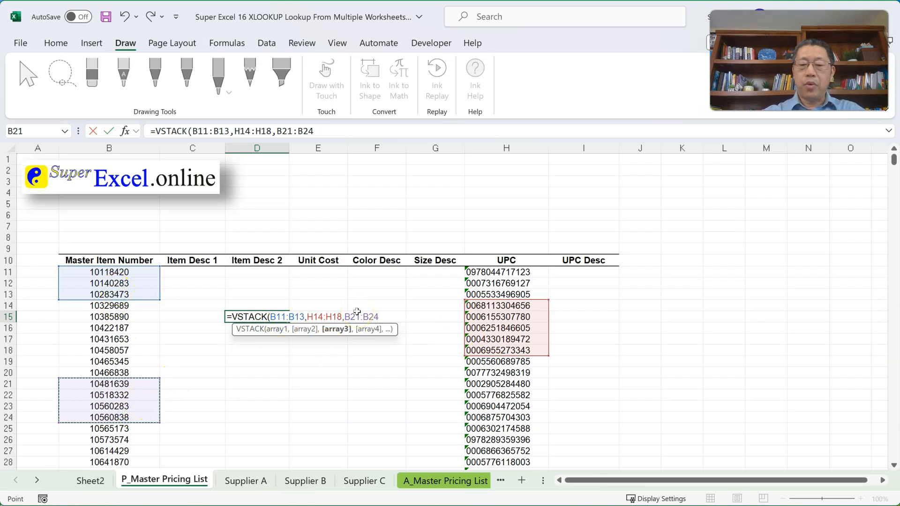
pyautogui.write(')')
pyautogui.press('Return')
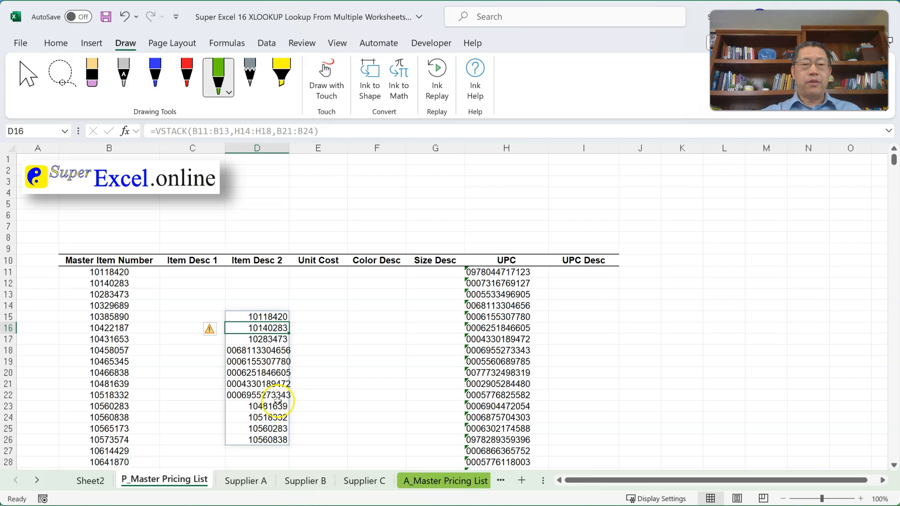
# - Undo the trial VSTACK formula and select the first Unit Cost cell, E11
pyautogui.hotkey('ctrl', 'z')
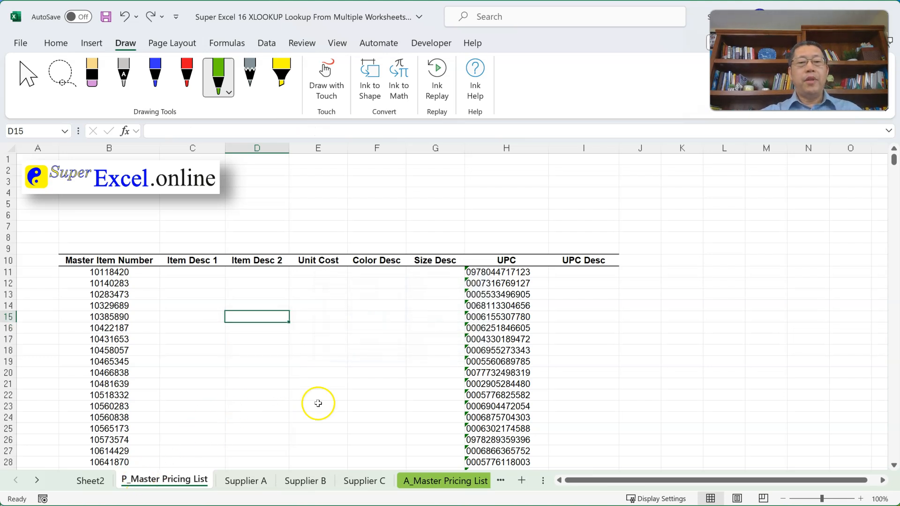
pyautogui.click(329, 274)
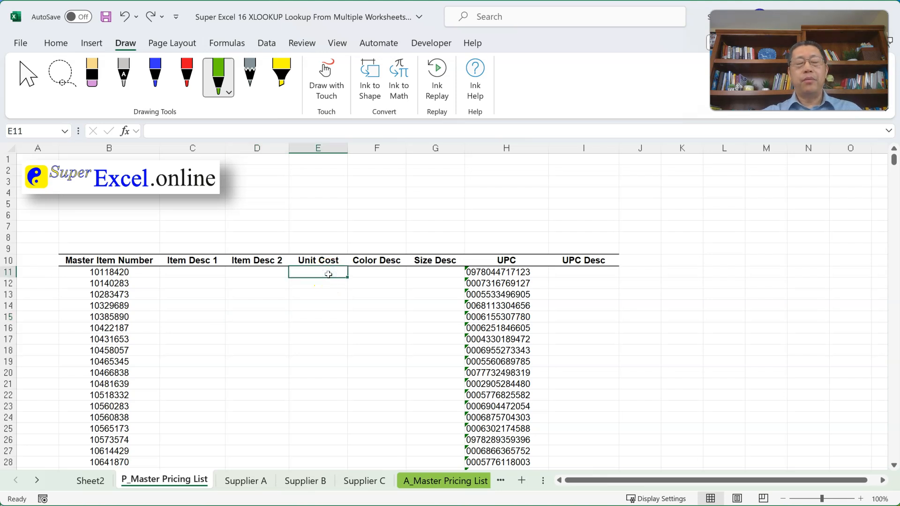
# - Relate the xlookup sketch's lookup array on Sheet2 to the UPC columns on Supplier A, Supplier B and Supplier C
pyautogui.click(90, 479)
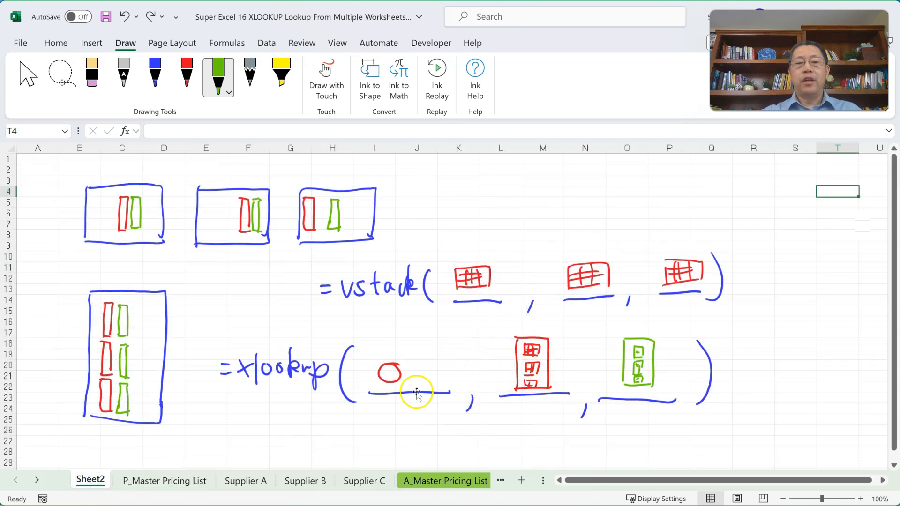
pyautogui.click(252, 487)
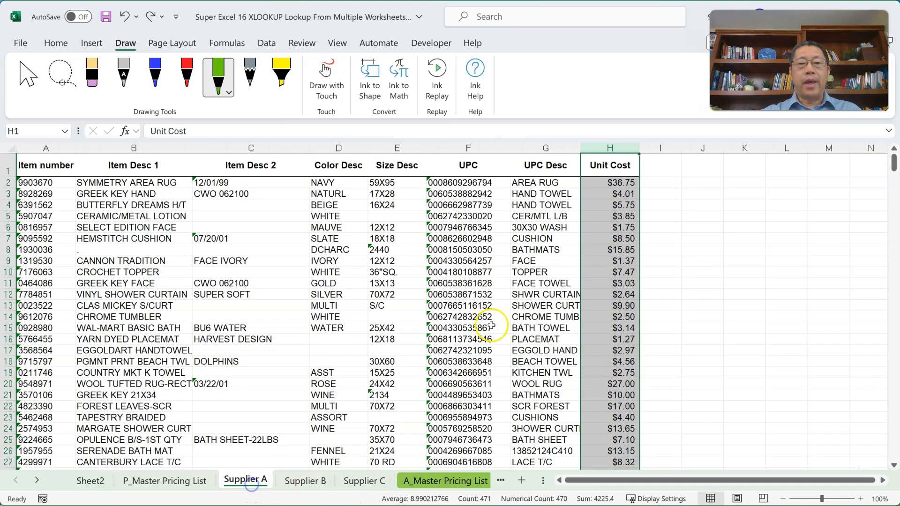
pyautogui.moveTo(460, 183); pyautogui.dragTo(465, 308)
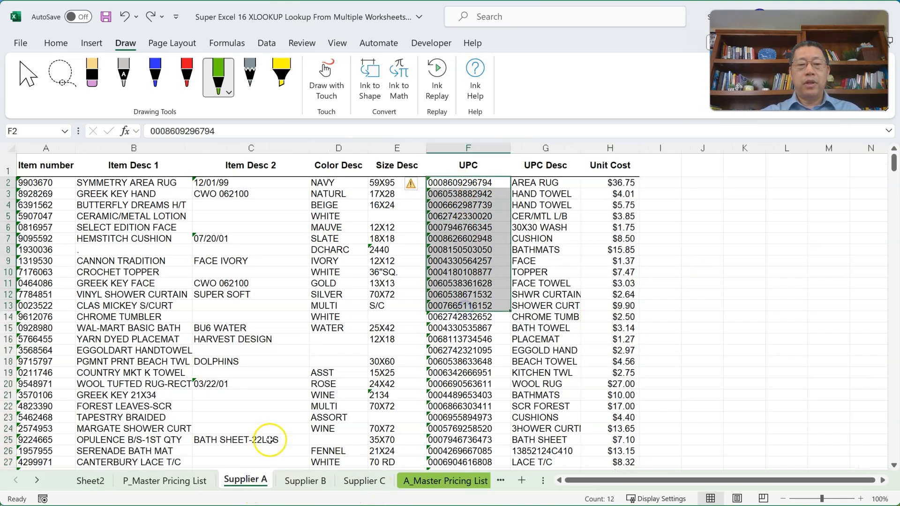
pyautogui.click(305, 480)
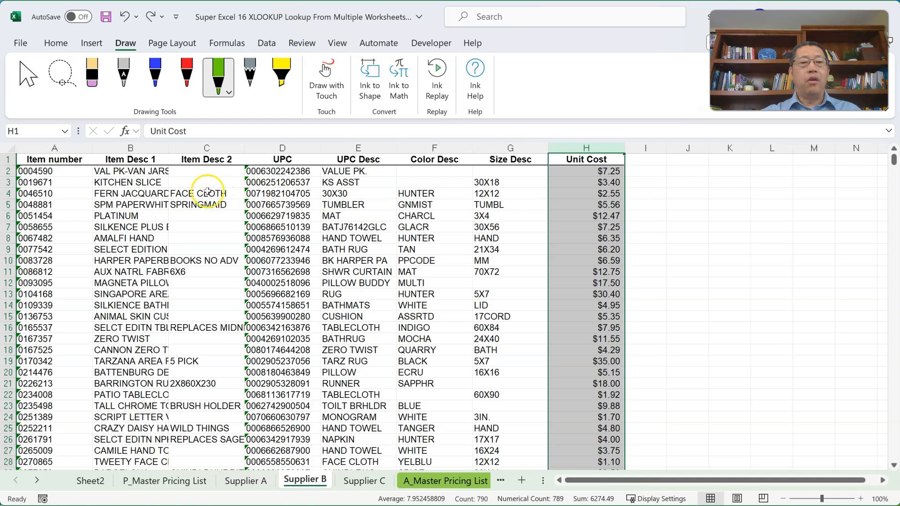
pyautogui.moveTo(270, 182); pyautogui.dragTo(270, 273)
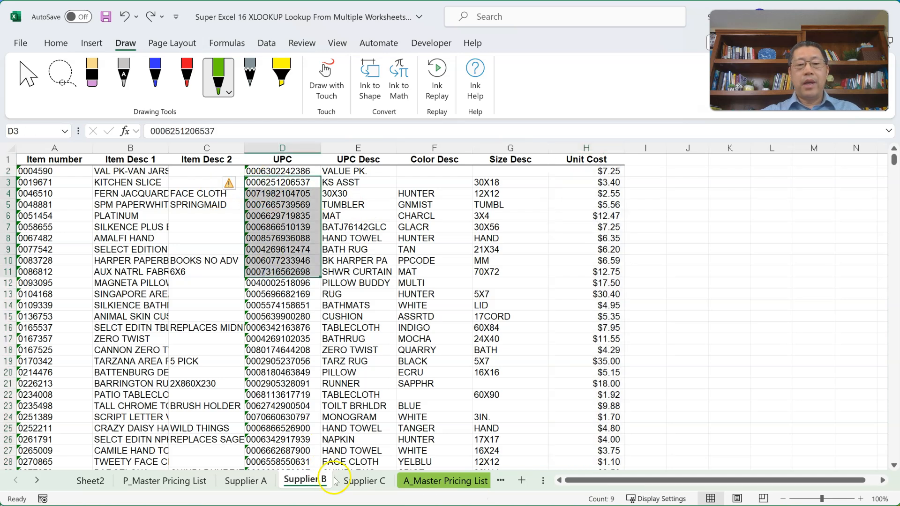
pyautogui.click(364, 481)
pyautogui.moveTo(64, 177); pyautogui.dragTo(57, 272)
# - Relate the sketch's green return array on Sheet2 to the Unit Cost columns on Supplier A, Supplier B and Supplier C
pyautogui.click(91, 481)
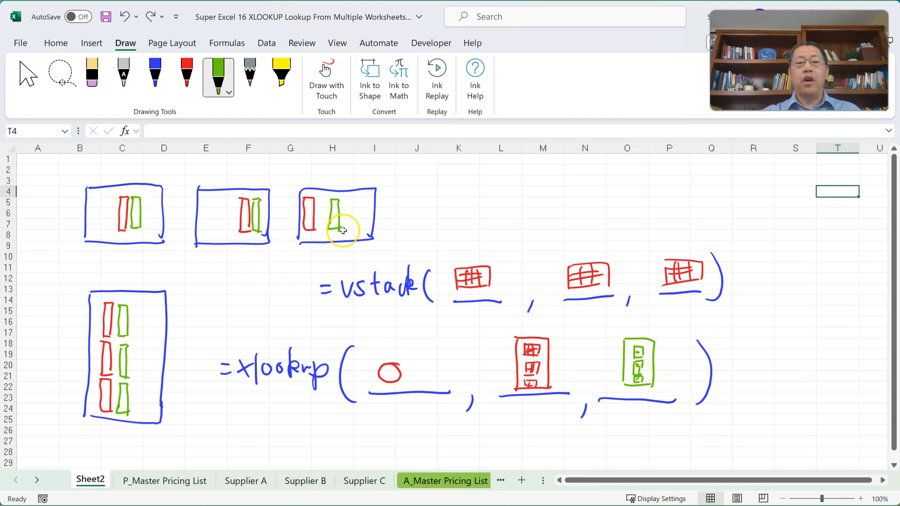
pyautogui.click(256, 485)
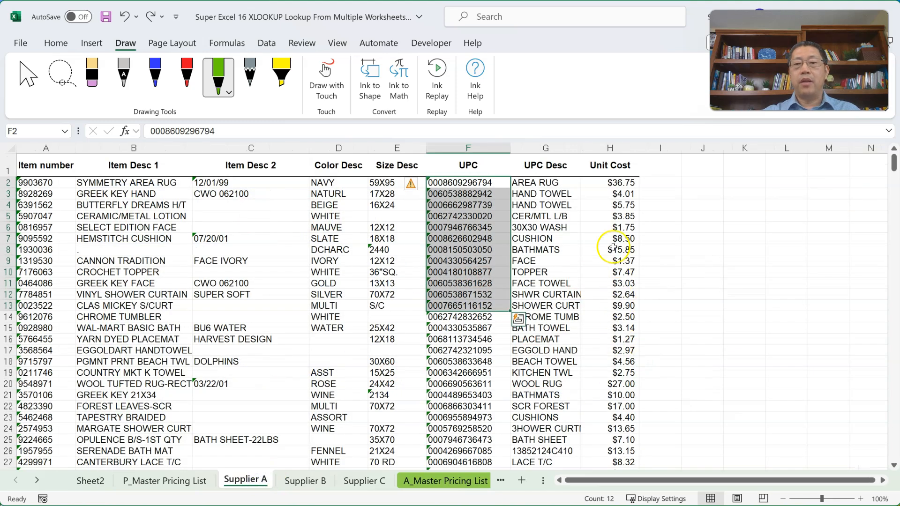
pyautogui.moveTo(614, 183); pyautogui.dragTo(614, 249)
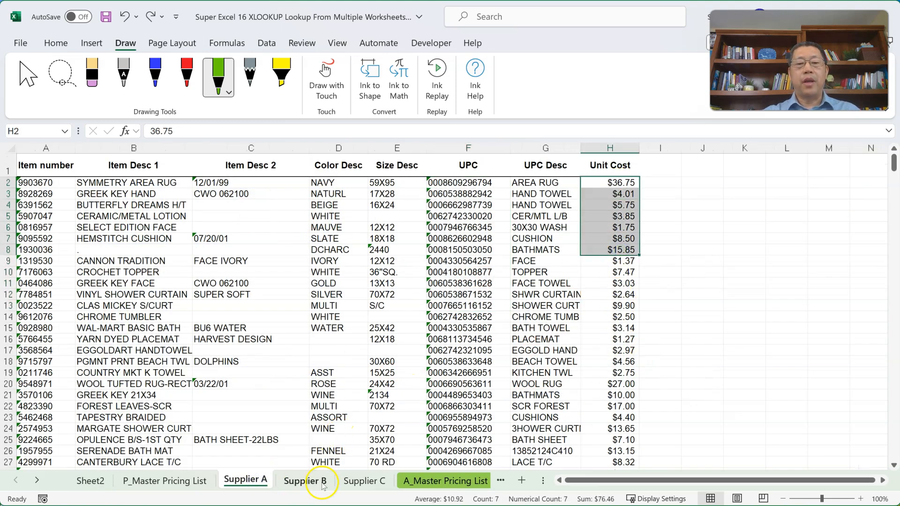
pyautogui.click(305, 481)
pyautogui.moveTo(609, 194); pyautogui.dragTo(608, 251)
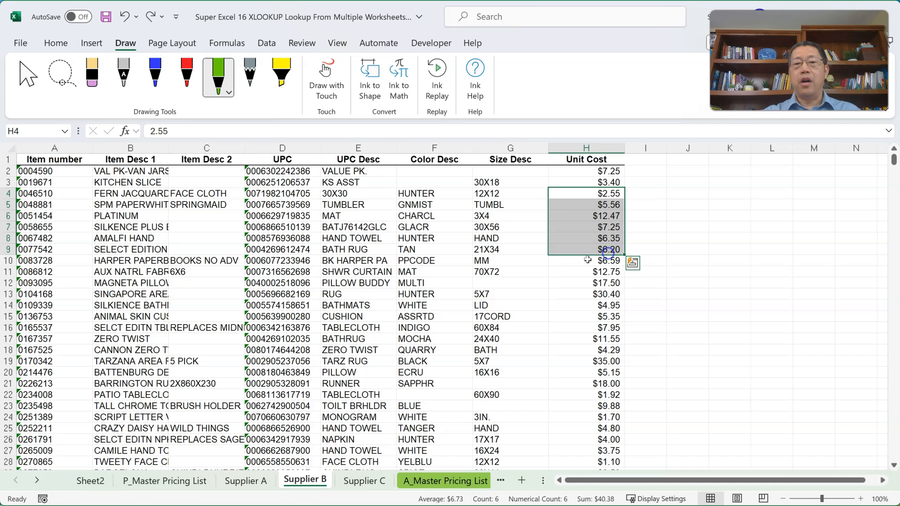
pyautogui.click(363, 481)
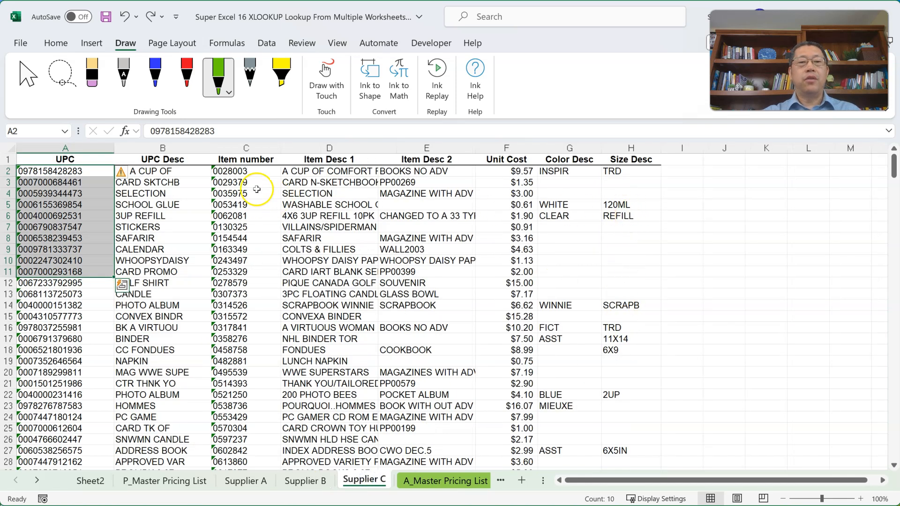
pyautogui.moveTo(521, 183); pyautogui.dragTo(519, 243)
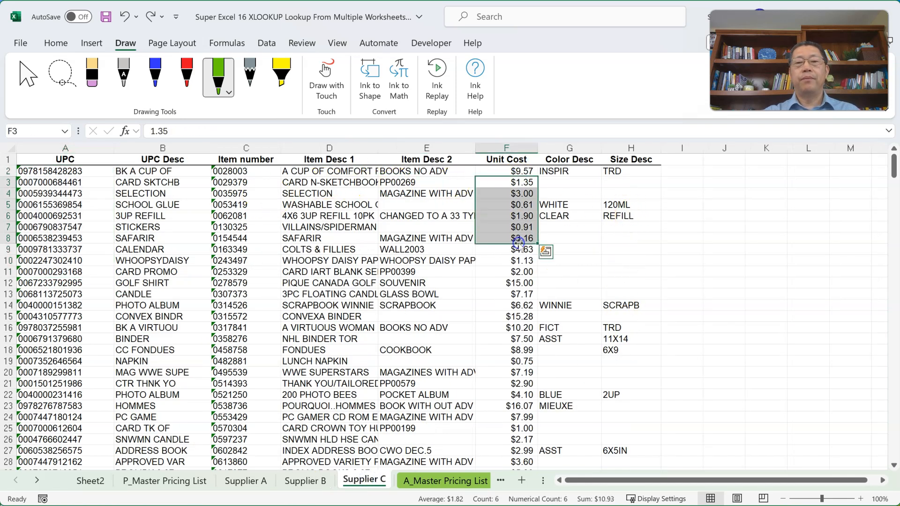
# - Begin an XLOOKUP formula in Unit Cost cell E11 of P_Master Pricing List, with UPC cell H11 as the lookup value
pyautogui.click(158, 479)
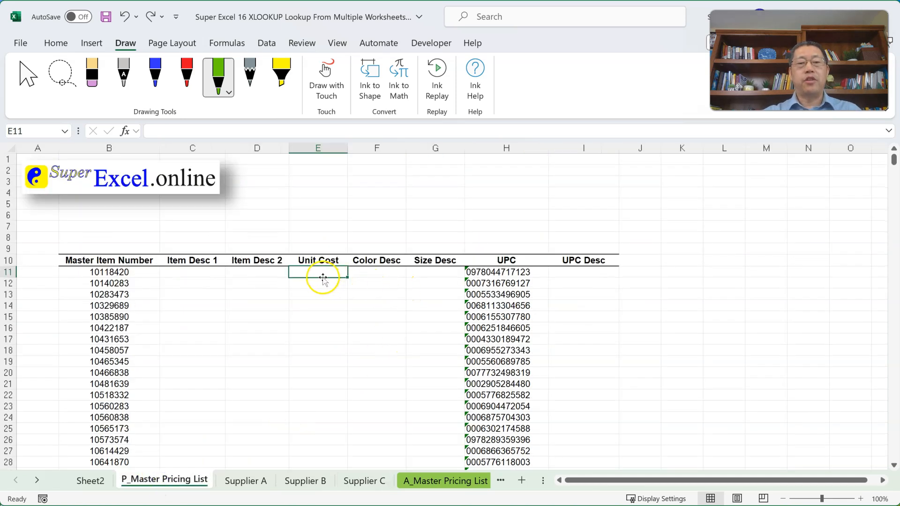
pyautogui.write('=xl')
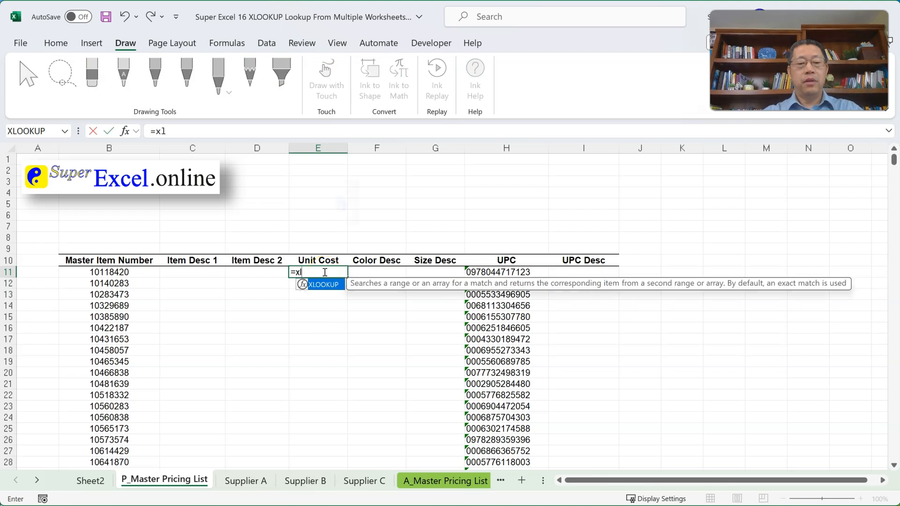
pyautogui.press('Tab')
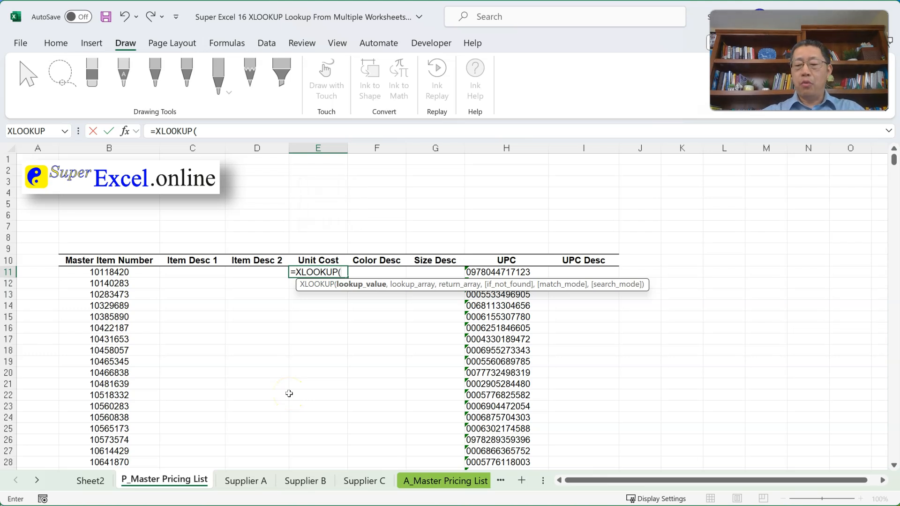
pyautogui.press('Right')
pyautogui.press('Right')
pyautogui.press('Right')
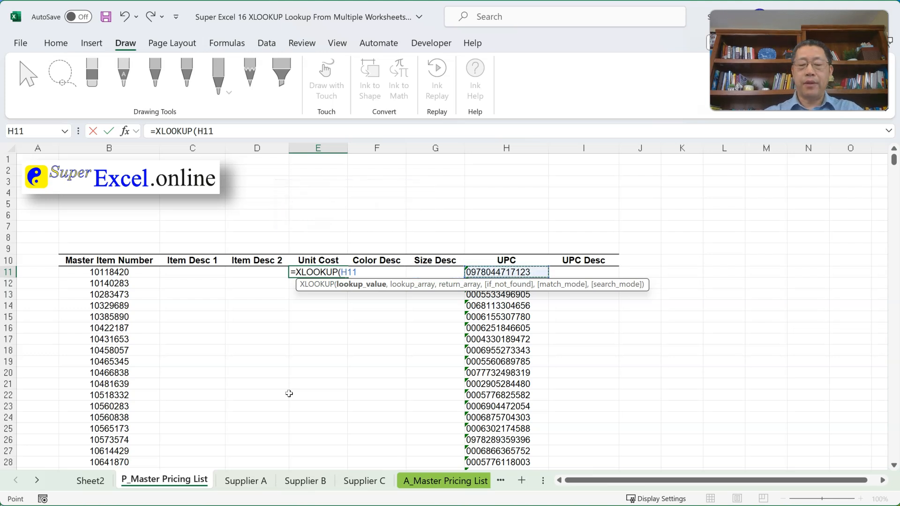
pyautogui.write(',')
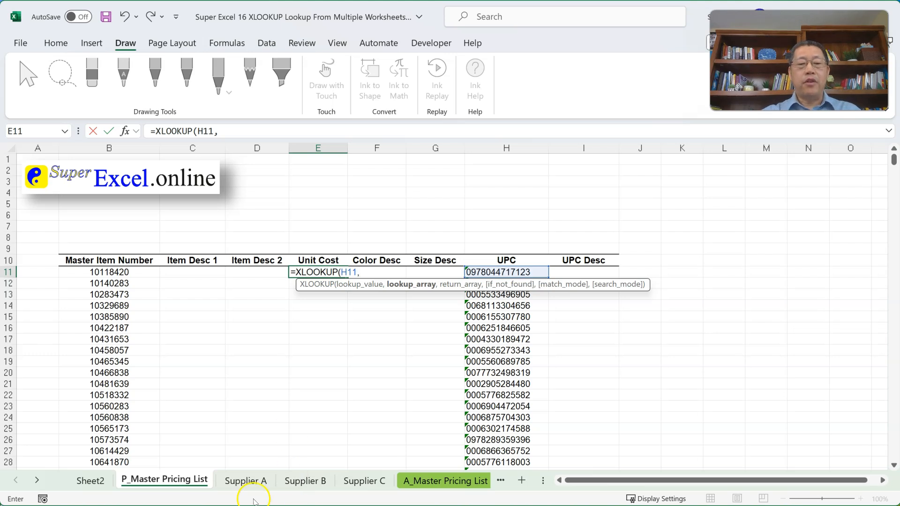
# - Start a VSTACK as the XLOOKUP's lookup array, with Supplier A's UPC cells F2:F4 as its first array
pyautogui.click(386, 482)
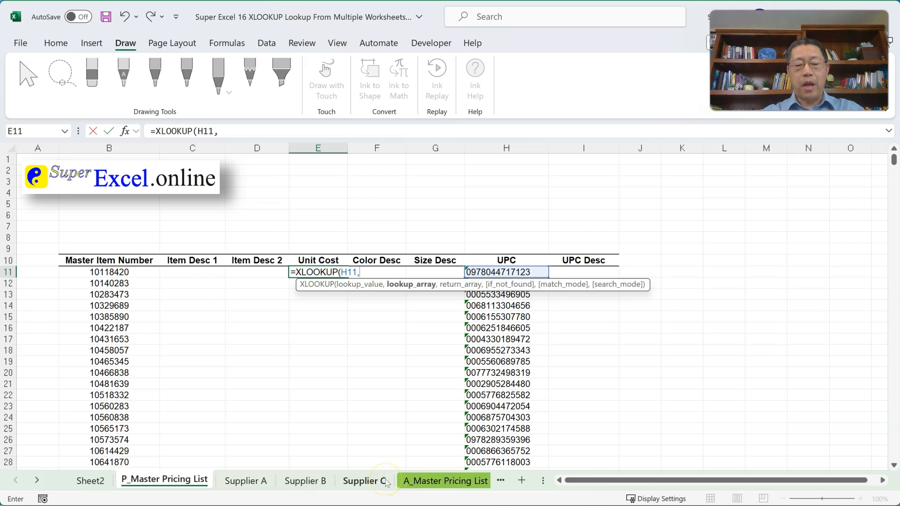
pyautogui.write('vs')
pyautogui.press('Tab')
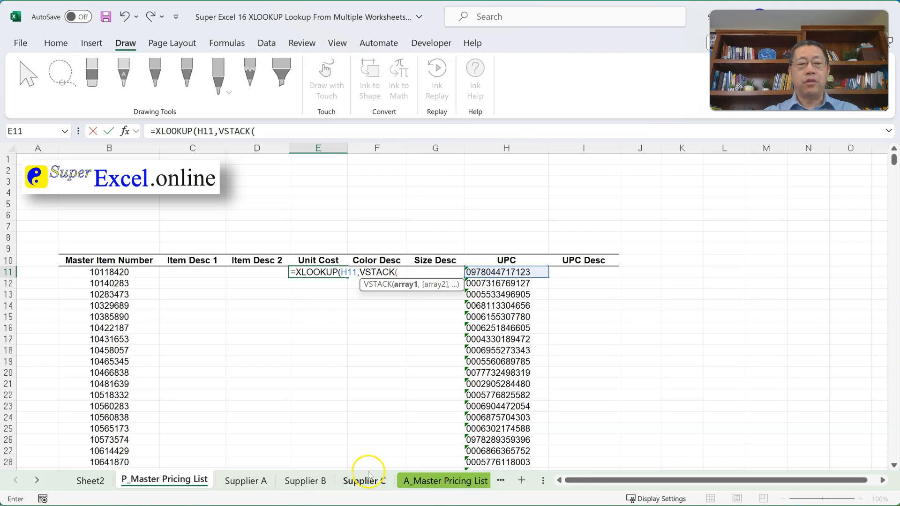
pyautogui.click(246, 481)
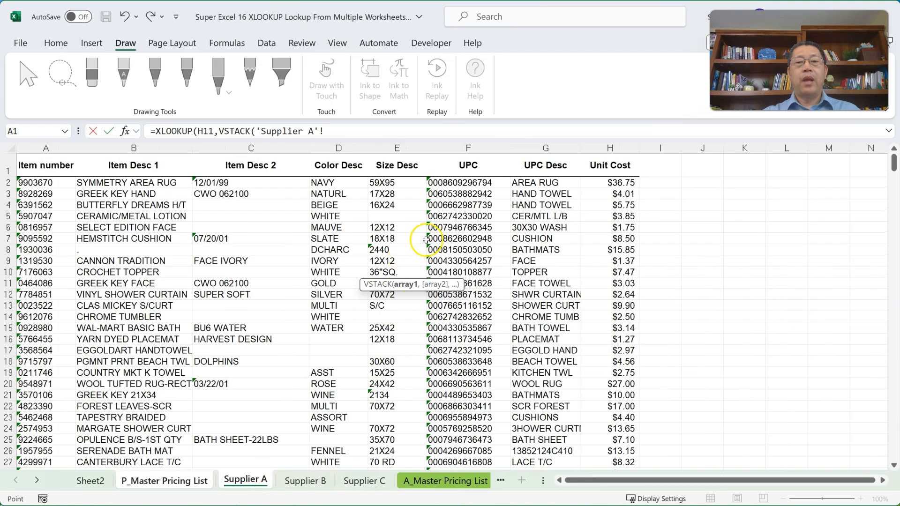
pyautogui.click(458, 186)
pyautogui.moveTo(458, 194); pyautogui.dragTo(458, 205)
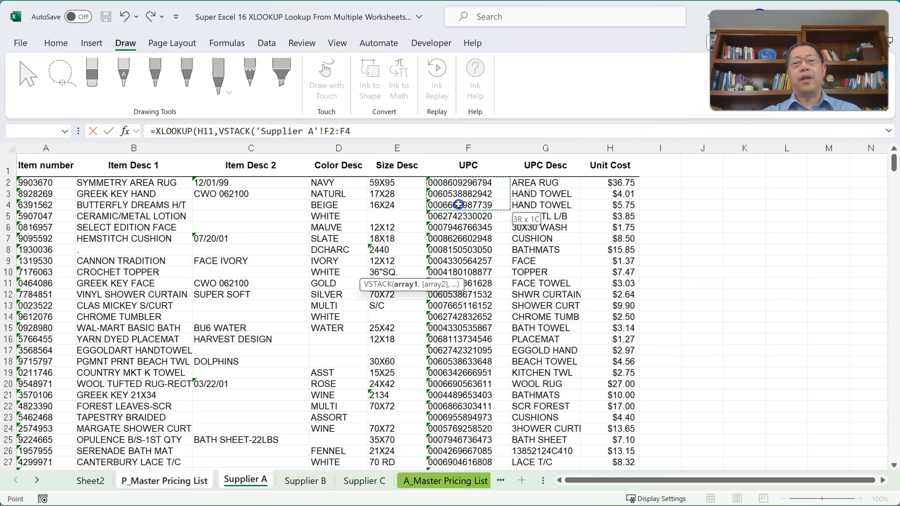
pyautogui.moveTo(458, 205); pyautogui.dragTo(458, 205)
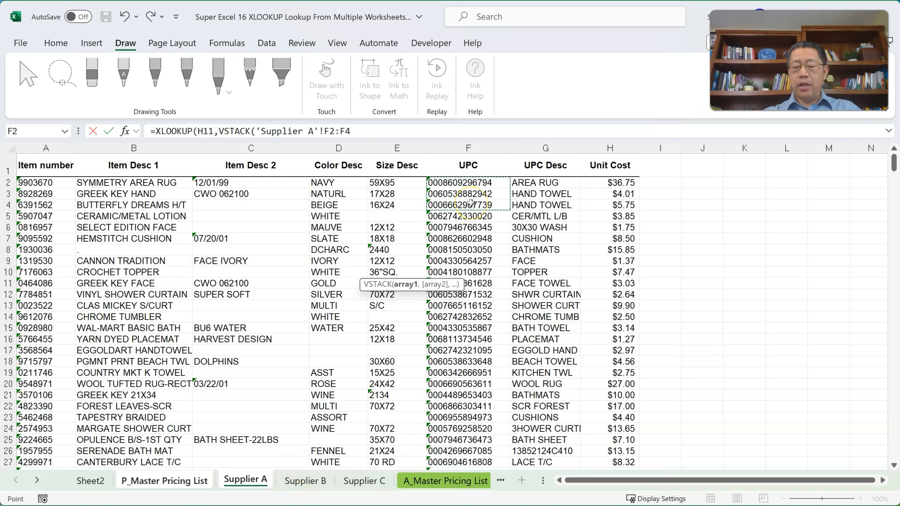
# - Check how far down the UPC data extends on Supplier A
pyautogui.hotkey('ctrl', 'Down')
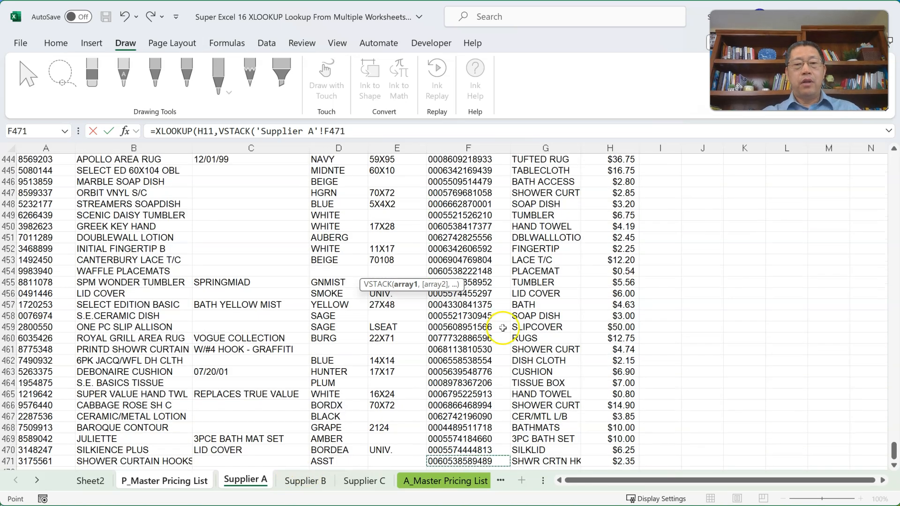
pyautogui.scroll(-3, 497, 322)
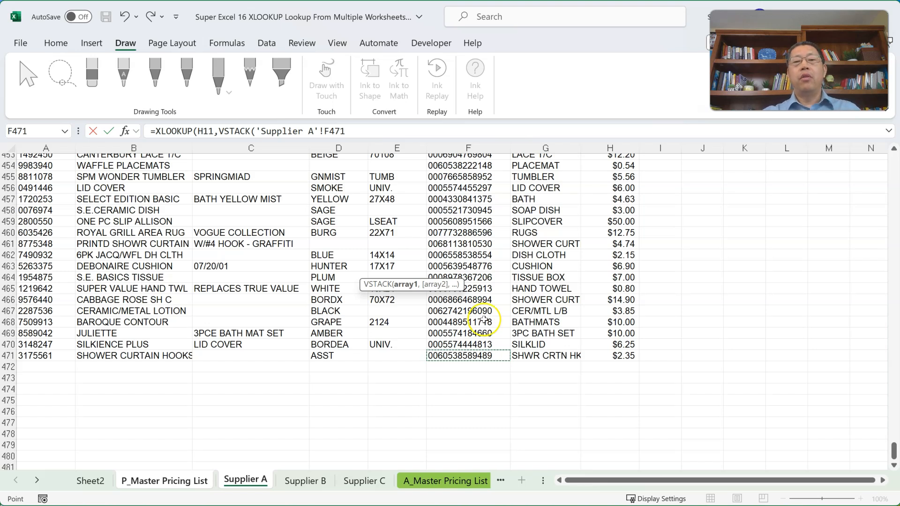
pyautogui.hotkey('ctrl', 'Up')
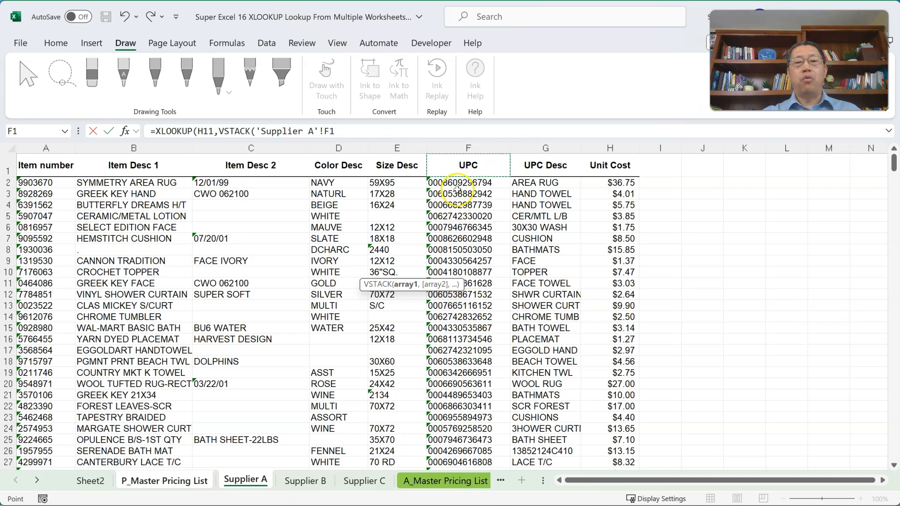
# - Reselect Supplier A's UPC cells F2:F4 as the first stacked array and make the reference absolute
pyautogui.moveTo(457, 182); pyautogui.dragTo(452, 209)
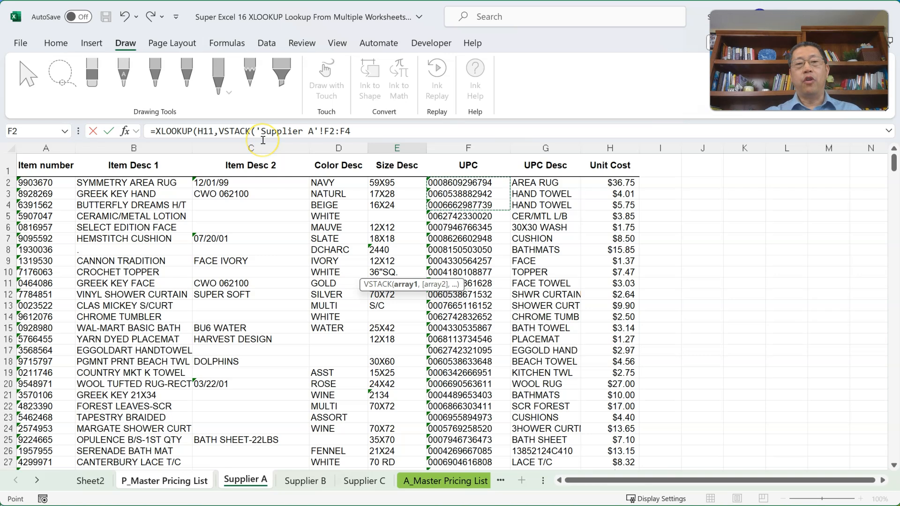
pyautogui.press('F4')
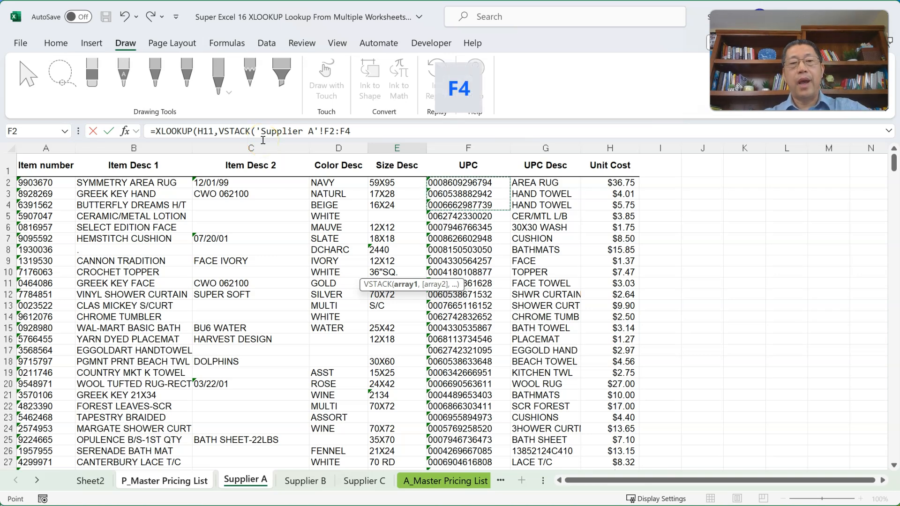
pyautogui.write(',')
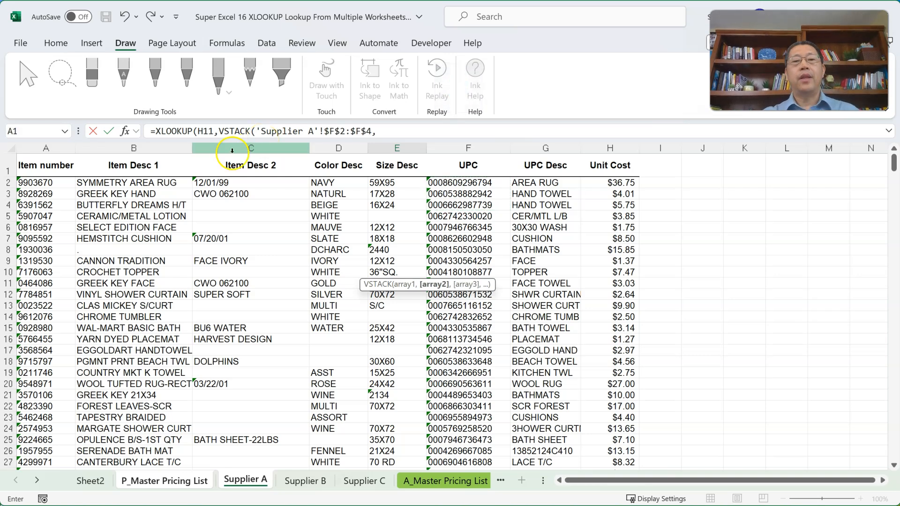
# - Add absolute UPC ranges D2:D4 from Supplier B and A2:A4 from Supplier C, completing the lookup array's VSTACK
pyautogui.click(306, 481)
pyautogui.moveTo(285, 173); pyautogui.dragTo(282, 193)
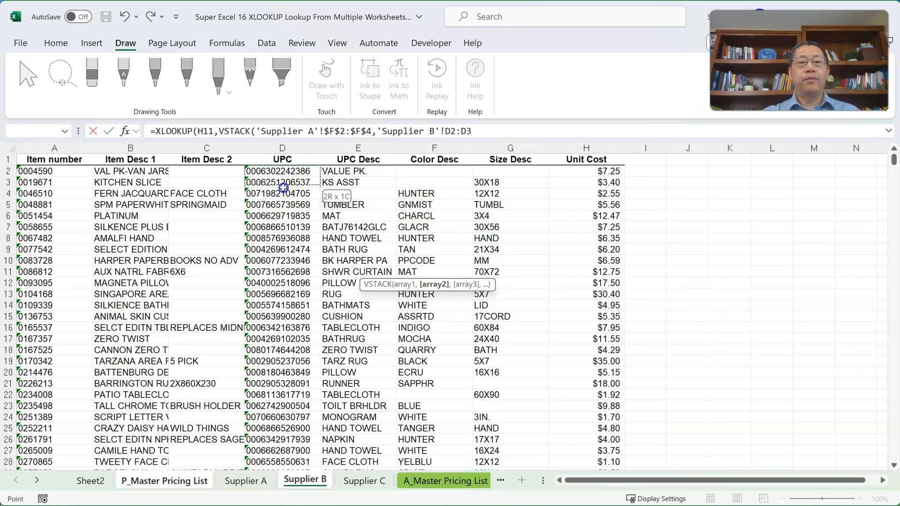
pyautogui.press('F4')
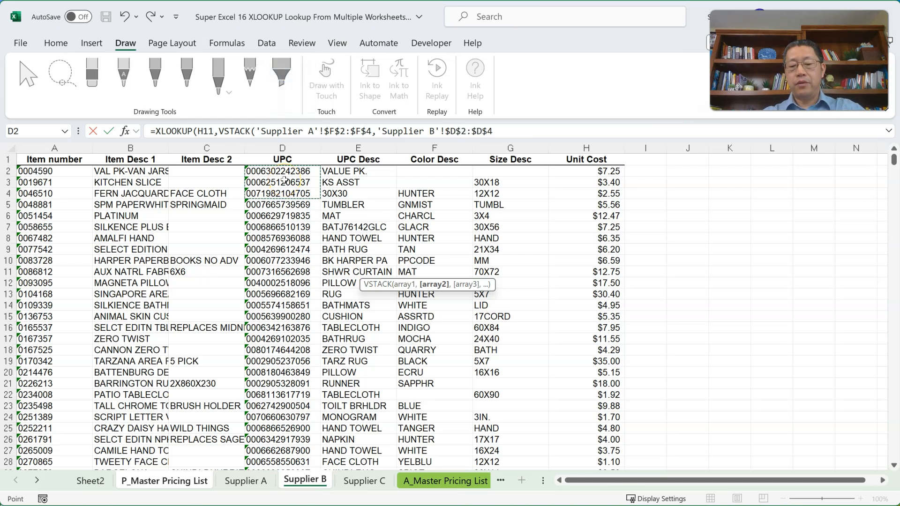
pyautogui.write(',')
pyautogui.click(375, 479)
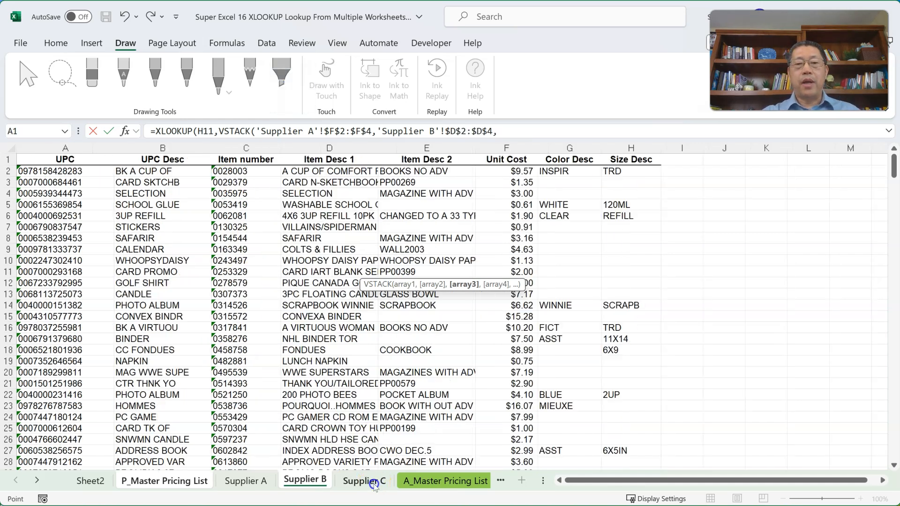
pyautogui.moveTo(56, 171); pyautogui.dragTo(49, 194)
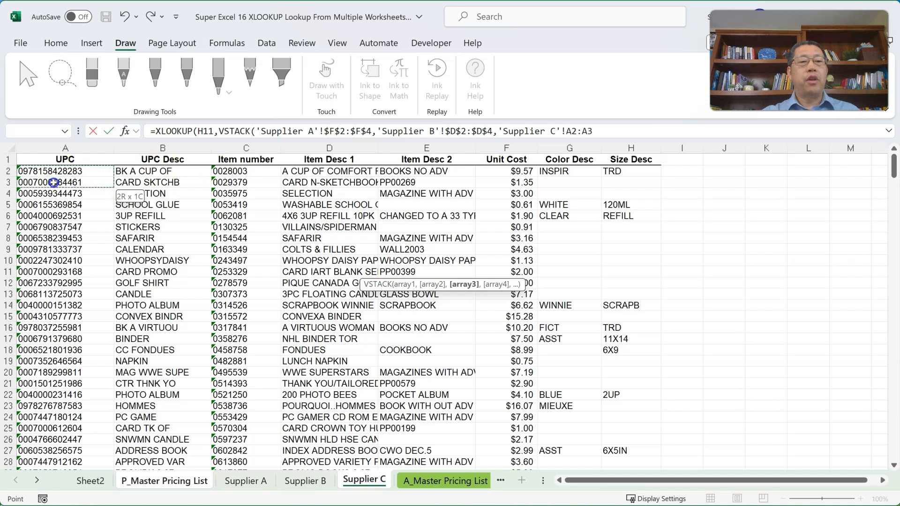
pyautogui.press('F4')
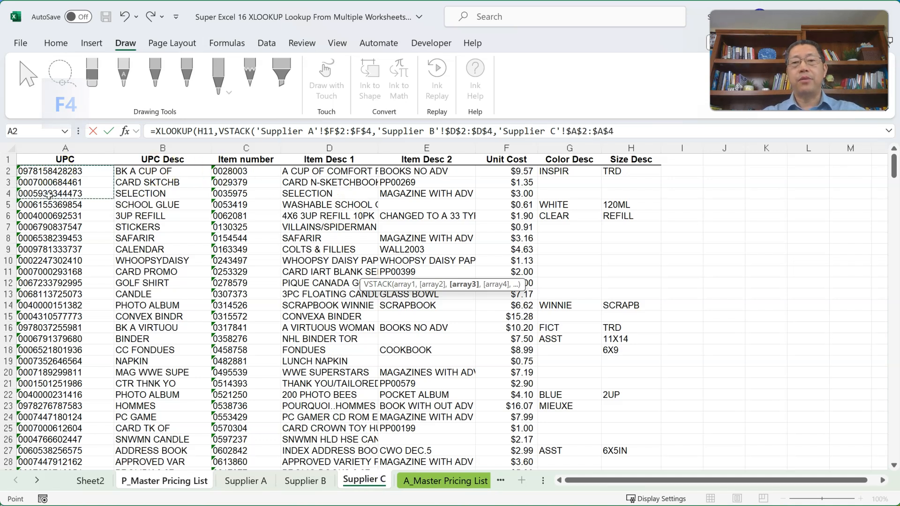
pyautogui.write(')')
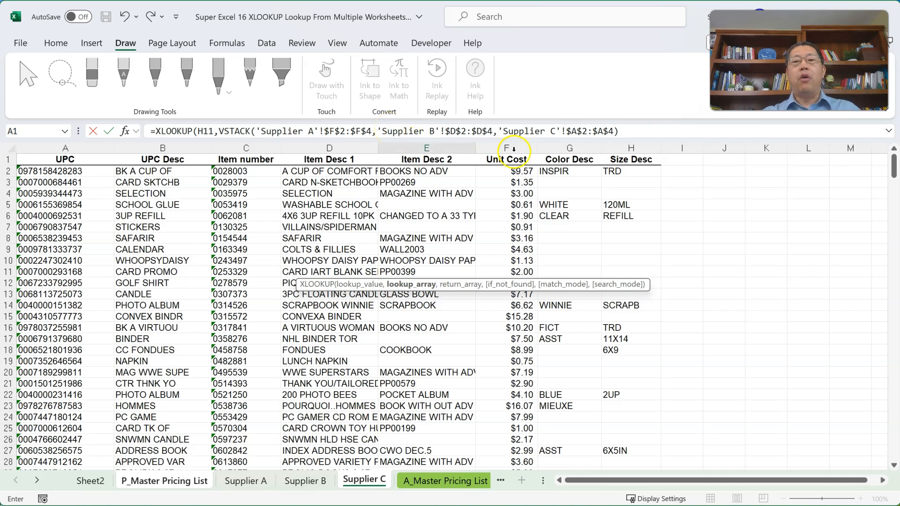
# - Start a second VSTACK as the return array, using Supplier A's Unit Cost cells H2:H4 as an absolute range
pyautogui.click(651, 131)
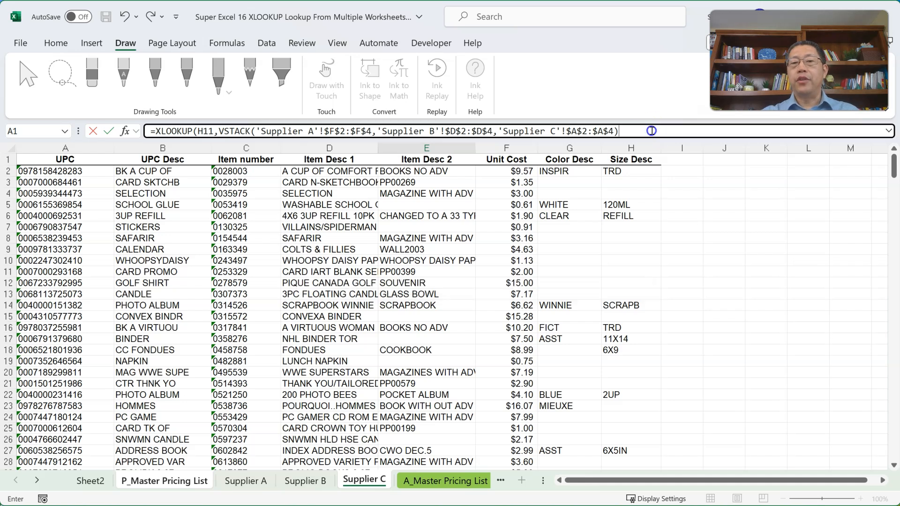
pyautogui.write(',')
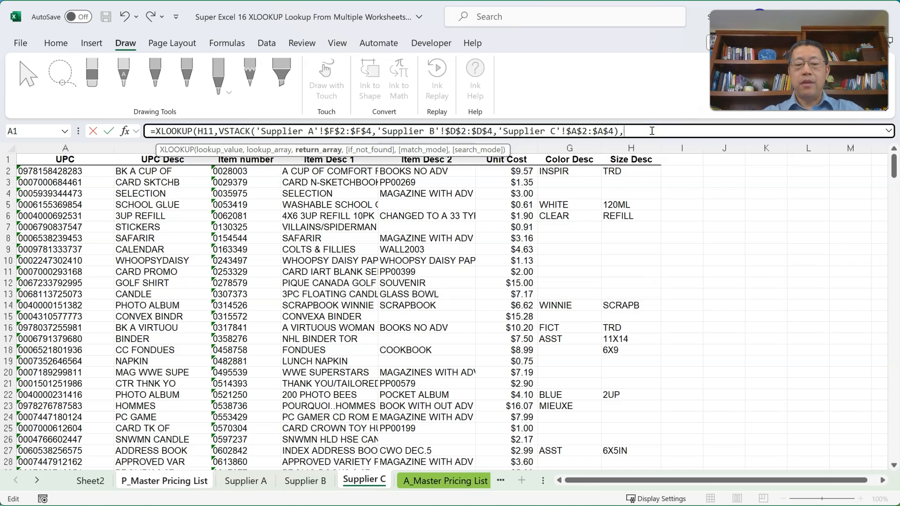
pyautogui.write('vs')
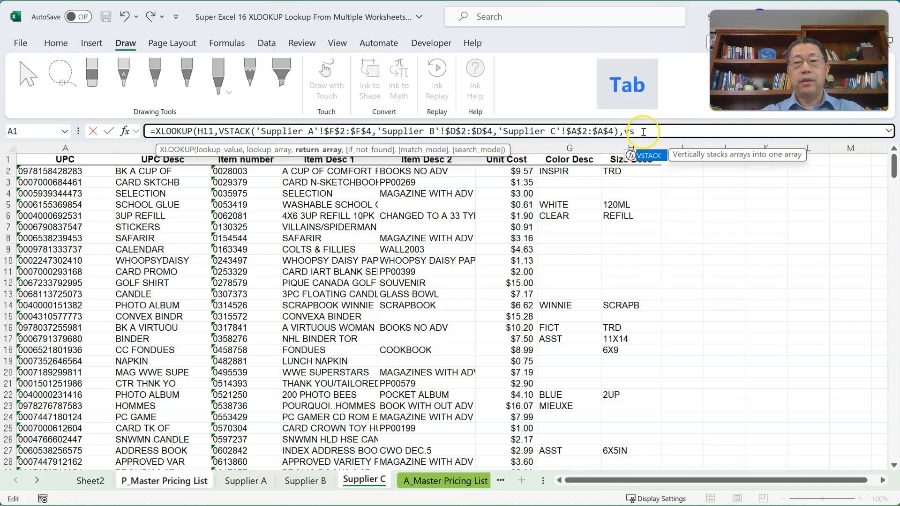
pyautogui.press('Tab')
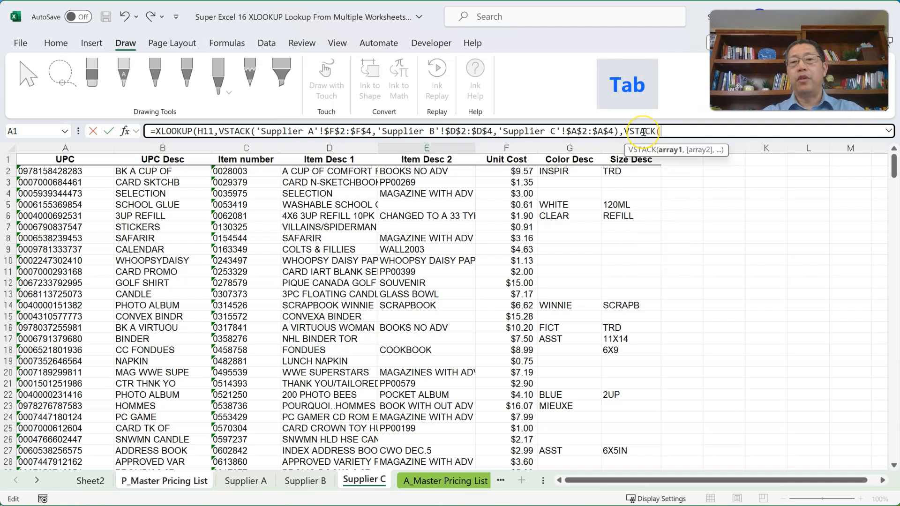
pyautogui.click(246, 480)
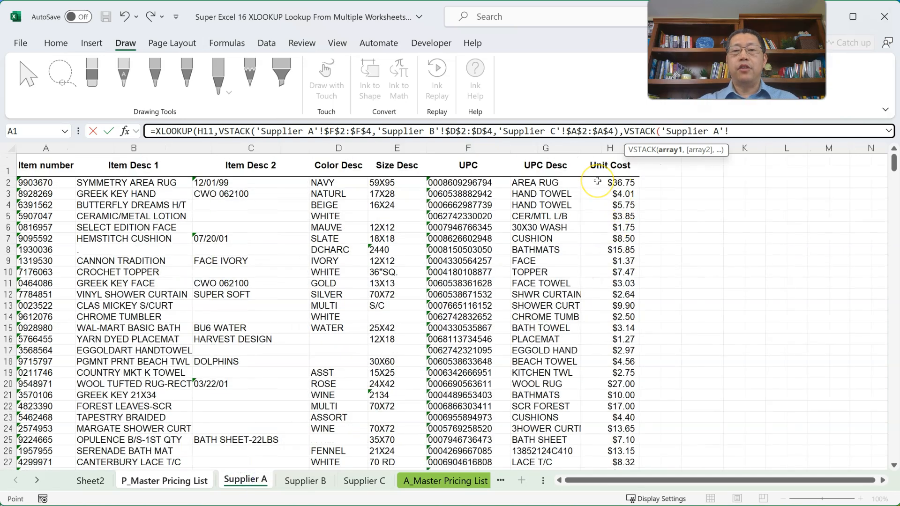
pyautogui.moveTo(597, 181); pyautogui.dragTo(597, 202)
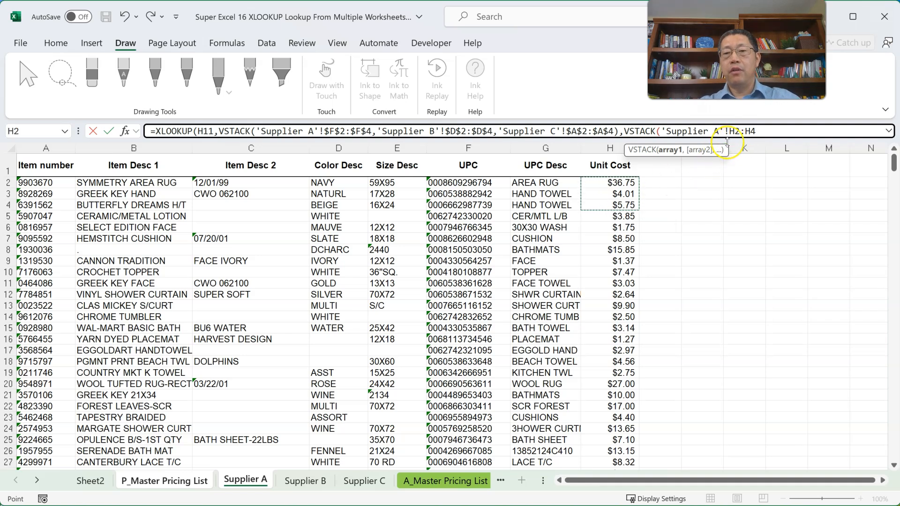
pyautogui.press('F4')
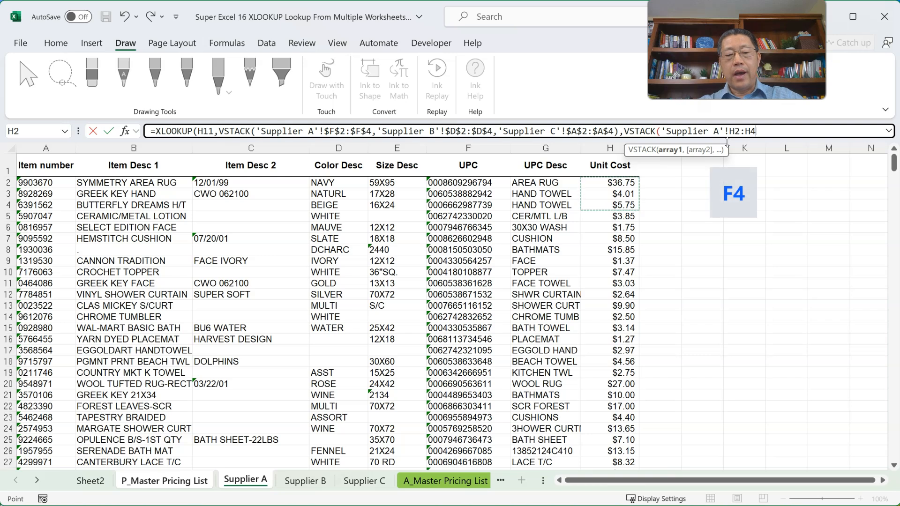
pyautogui.write(',')
# - Add Supplier B's Unit Cost cells H2:H4 to the return array as an absolute range
pyautogui.click(313, 480)
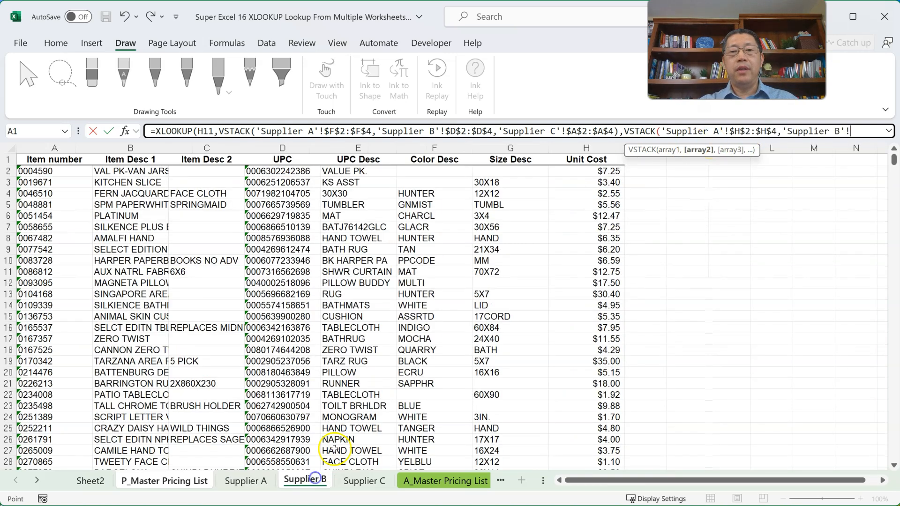
pyautogui.click(580, 172)
pyautogui.moveTo(580, 186); pyautogui.dragTo(580, 189)
pyautogui.press('F4')
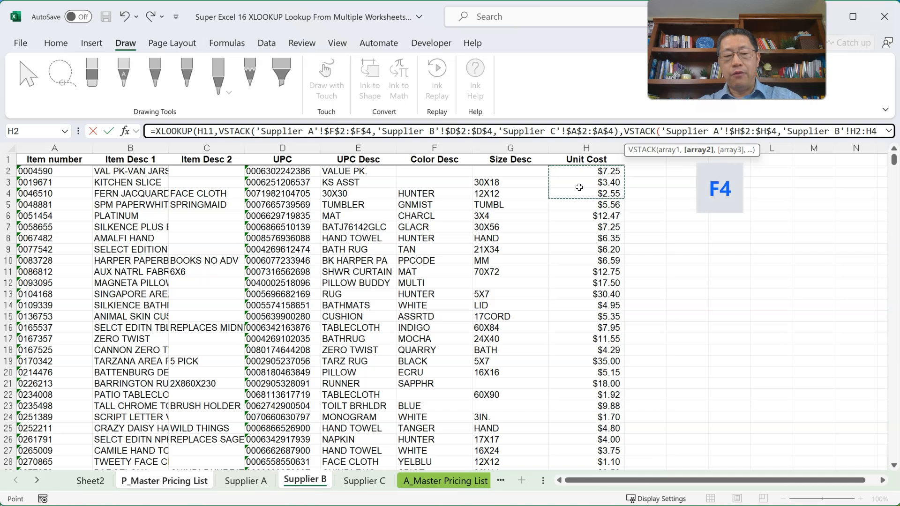
pyautogui.write(',')
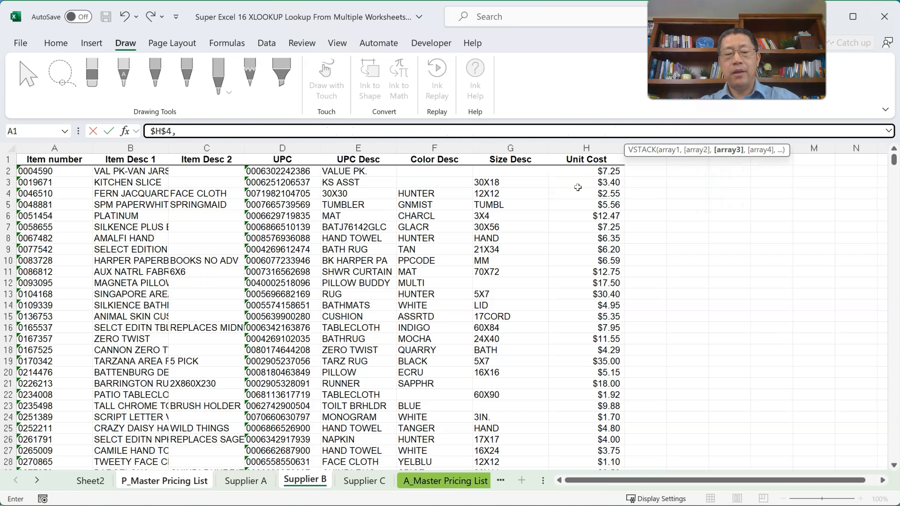
# - Add Supplier C's Unit Cost cells F2:F4 as an absolute range, close the return array's VSTACK and enter the formula
pyautogui.click(365, 481)
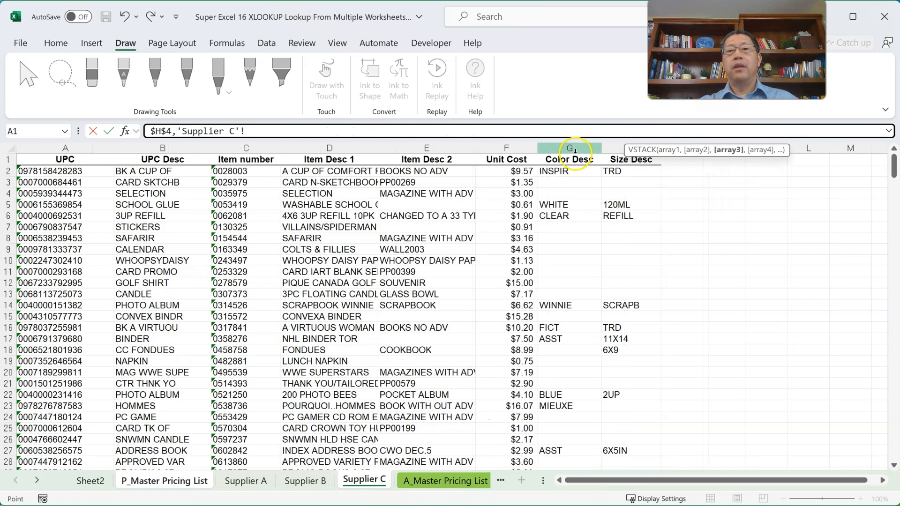
pyautogui.moveTo(519, 172); pyautogui.dragTo(517, 191)
pyautogui.press('F4')
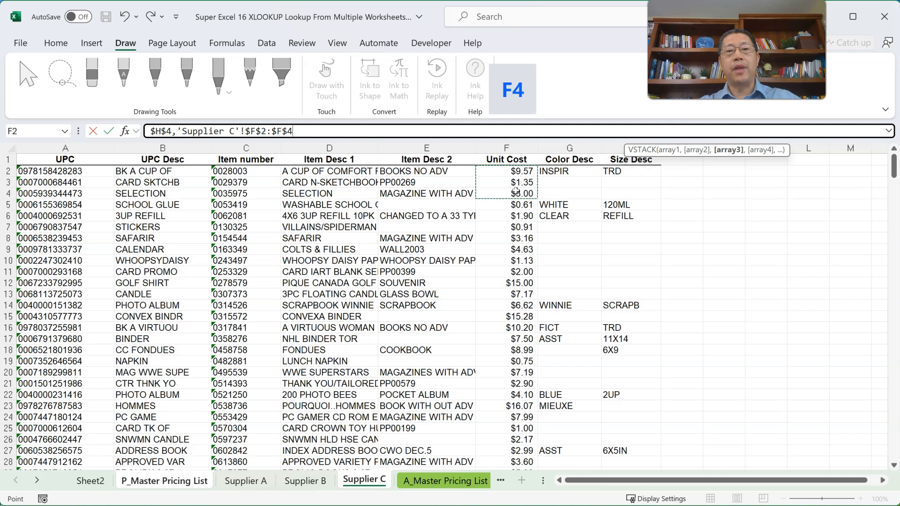
pyautogui.write(')')
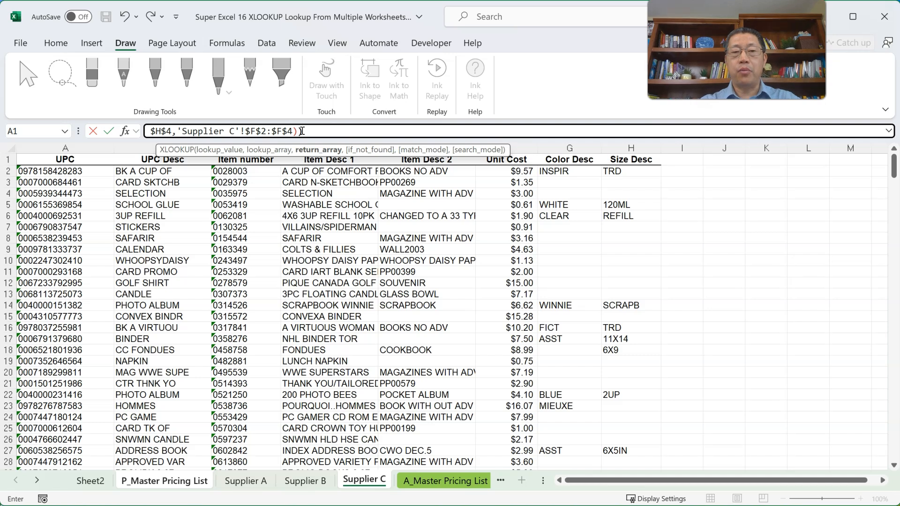
pyautogui.press('Return')
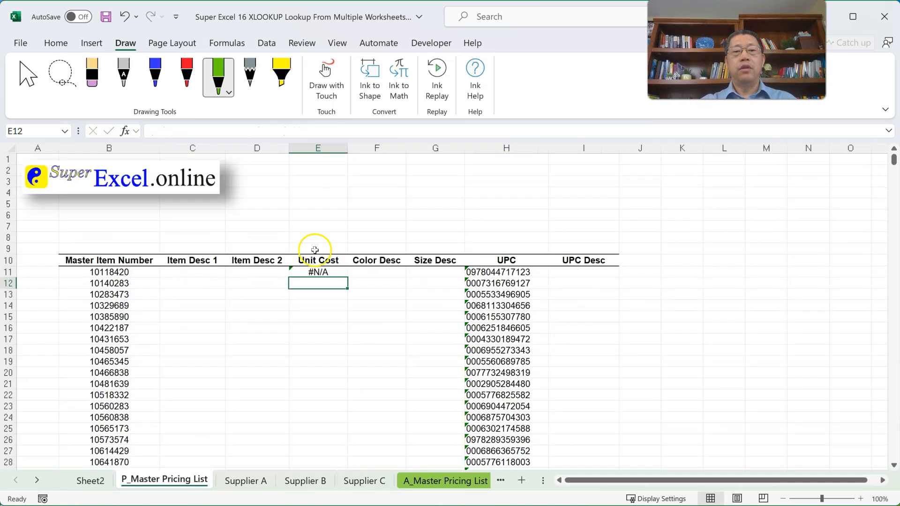
# - Edit the formula in E11 to extend the lookup array's UPC ranges for Supplier A, Supplier B and Supplier C to row 1000
pyautogui.doubleClick(327, 271)
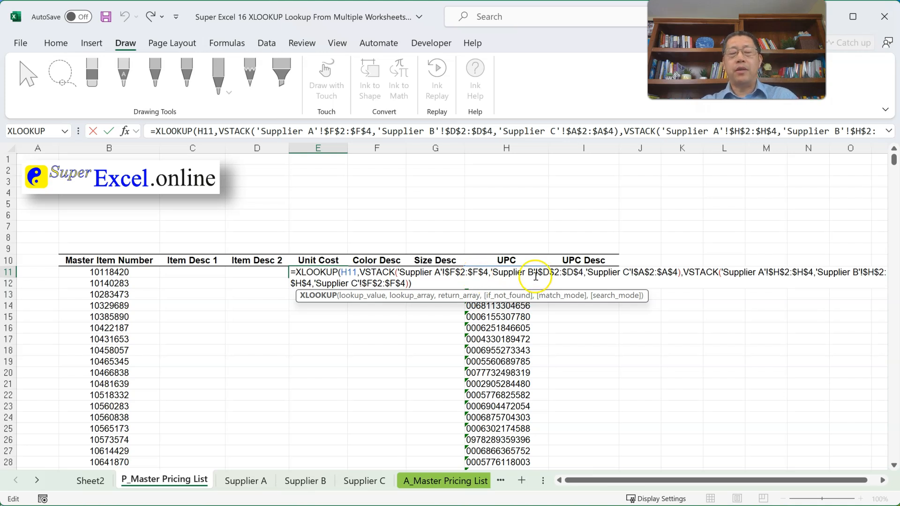
pyautogui.click(488, 272)
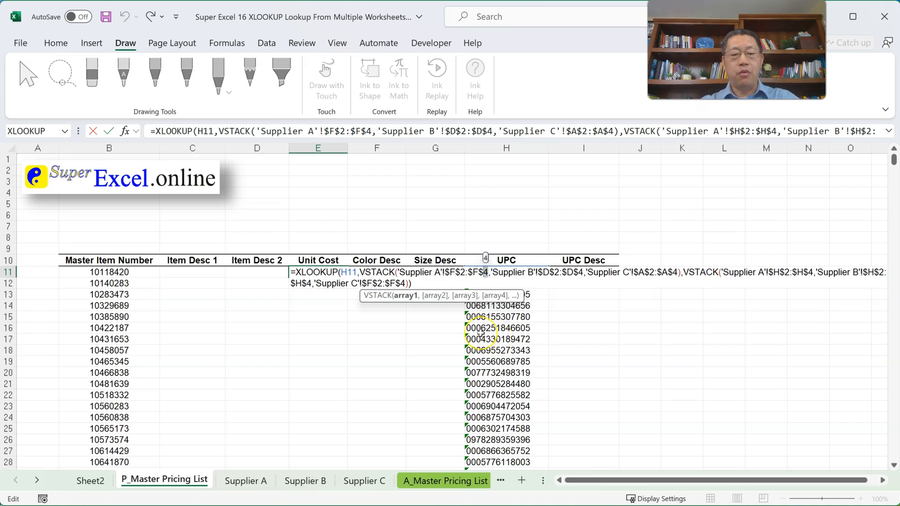
pyautogui.press('BackSpace')
pyautogui.write('1000')
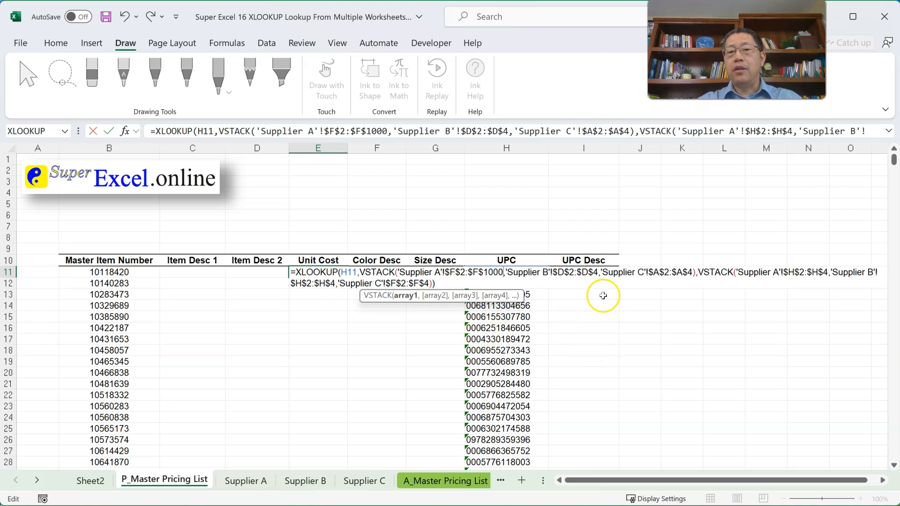
pyautogui.click(595, 274)
pyautogui.press('BackSpace')
pyautogui.write('1000')
pyautogui.click(707, 275)
pyautogui.press('BackSpace')
pyautogui.write('1000')
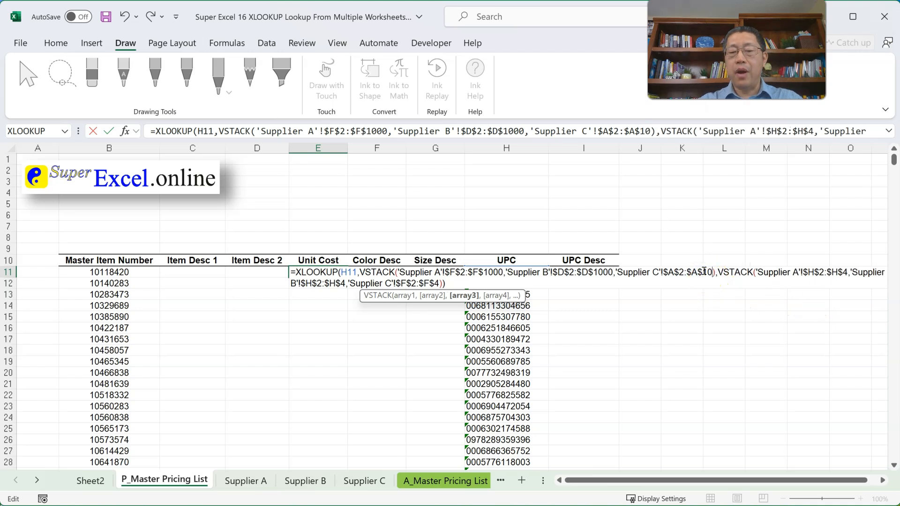
# - Extend the return array's Unit Cost ranges for Supplier A, Supplier B and Supplier C to row 1000 and enter the formula
pyautogui.click(857, 266)
pyautogui.press('BackSpace')
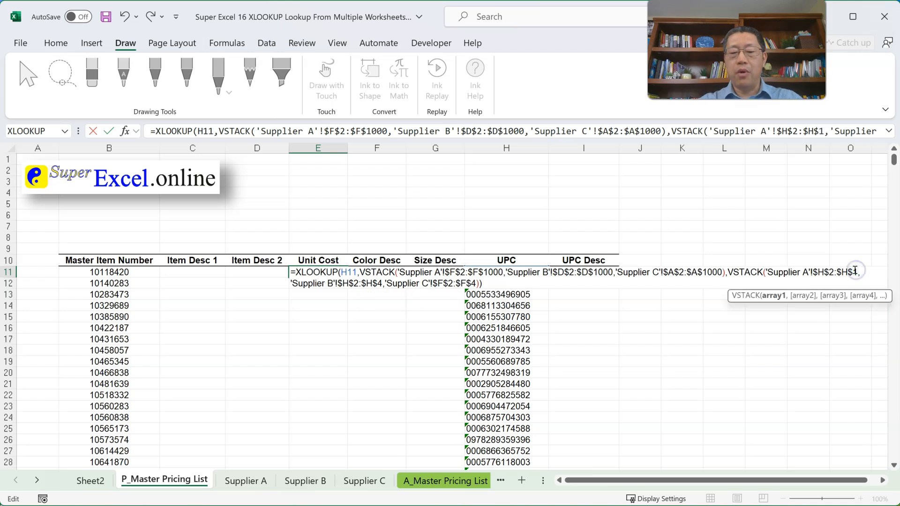
pyautogui.write('1000')
pyautogui.click(378, 283)
pyautogui.press('BackSpace')
pyautogui.write('1000')
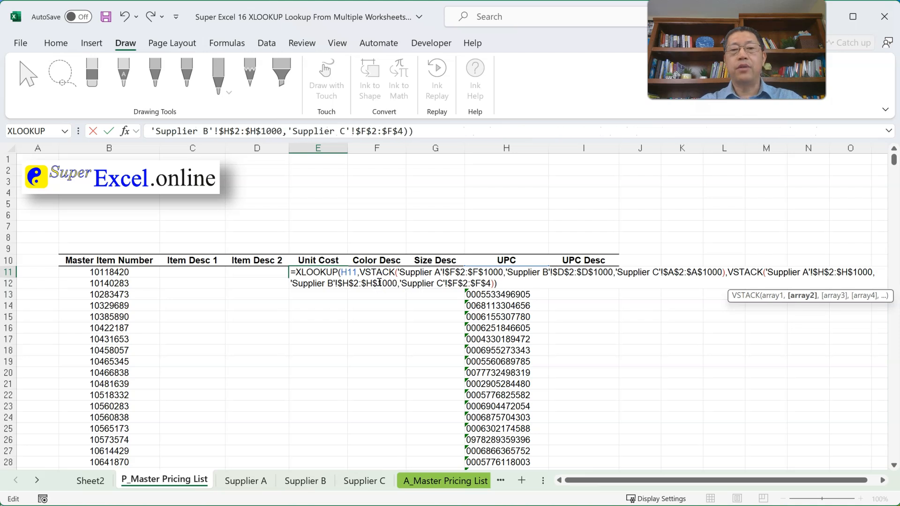
pyautogui.click(487, 284)
pyautogui.press('BackSpace')
pyautogui.write('100')
pyautogui.press('Return')
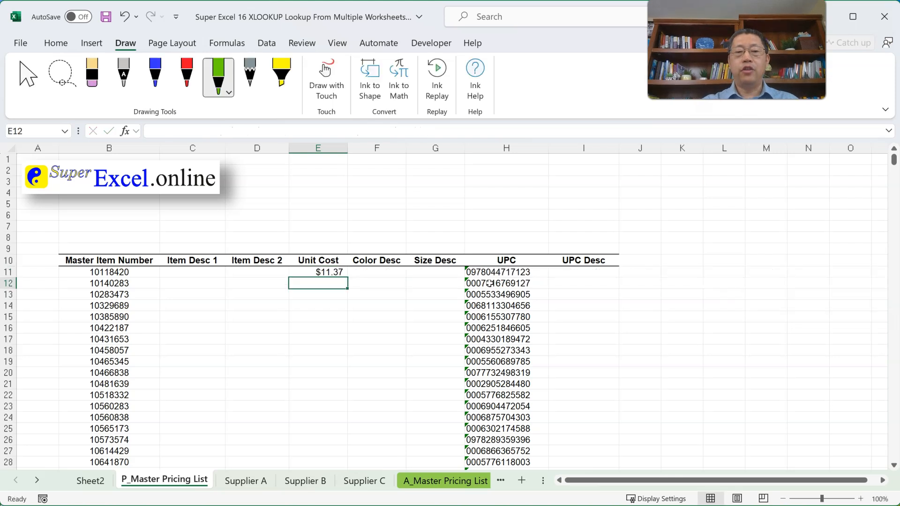
# - Review the lookup and return arrays of the XLOOKUP formula in E11 without editing it
pyautogui.doubleClick(340, 274)
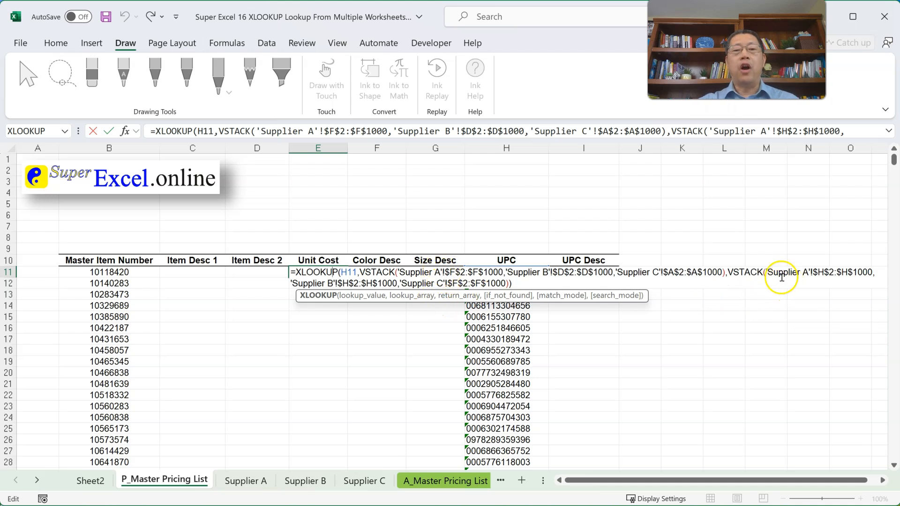
pyautogui.click(768, 274)
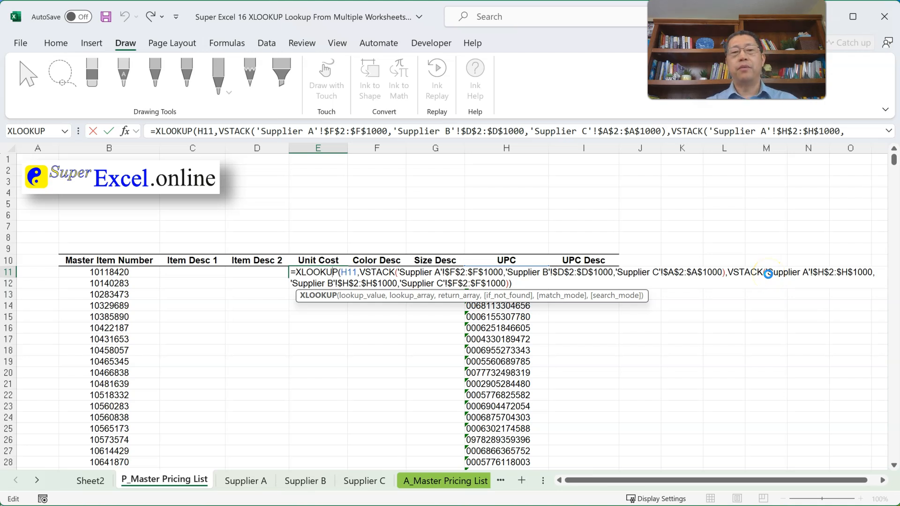
pyautogui.press('Return')
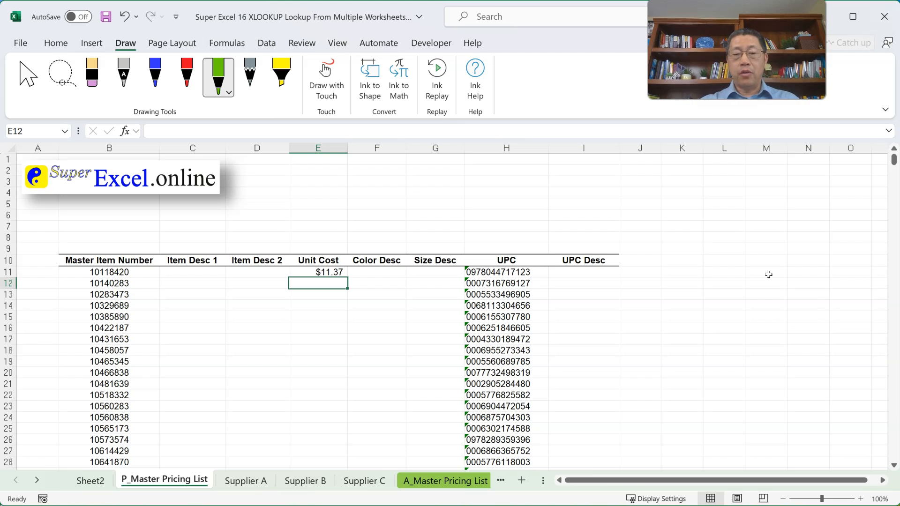
# - Copy the formula in E11 down the Unit Cost column to the last item row, E1616
pyautogui.press('Up')
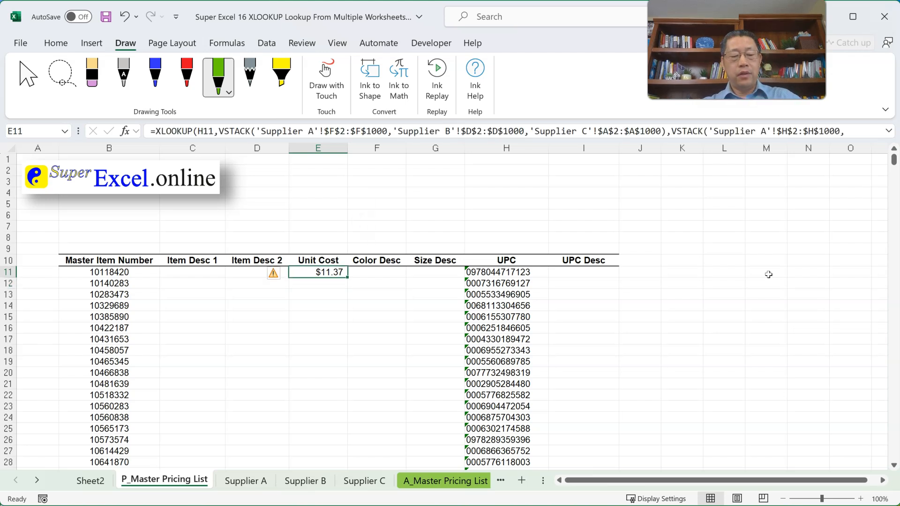
pyautogui.hotkey('ctrl', 'c')
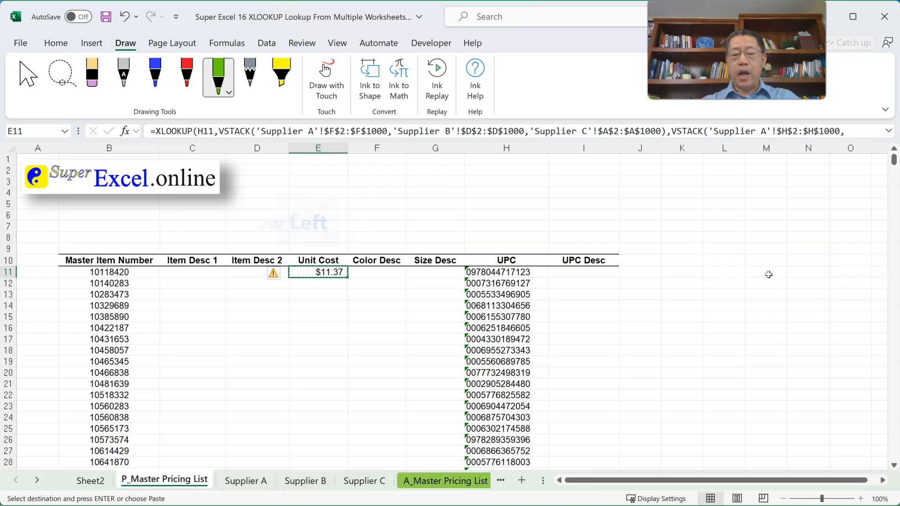
pyautogui.hotkey('ctrl', 'Left')
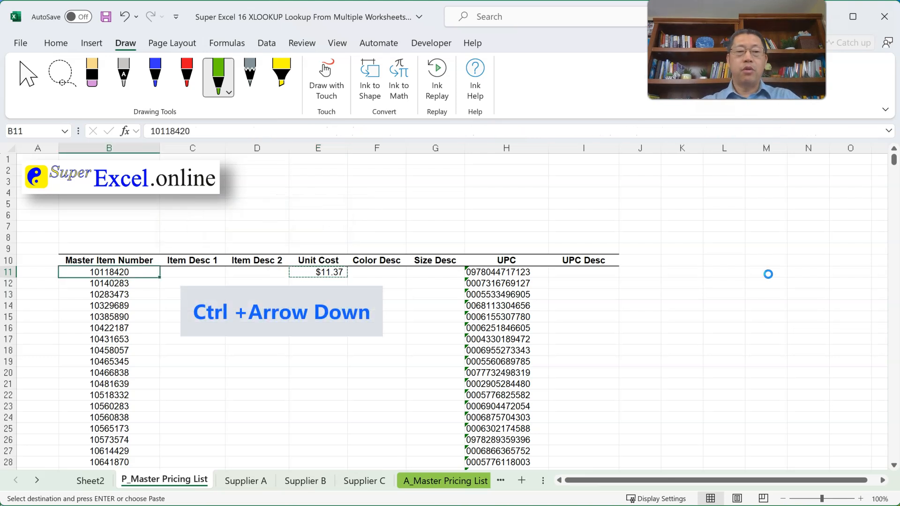
pyautogui.hotkey('ctrl', 'Down')
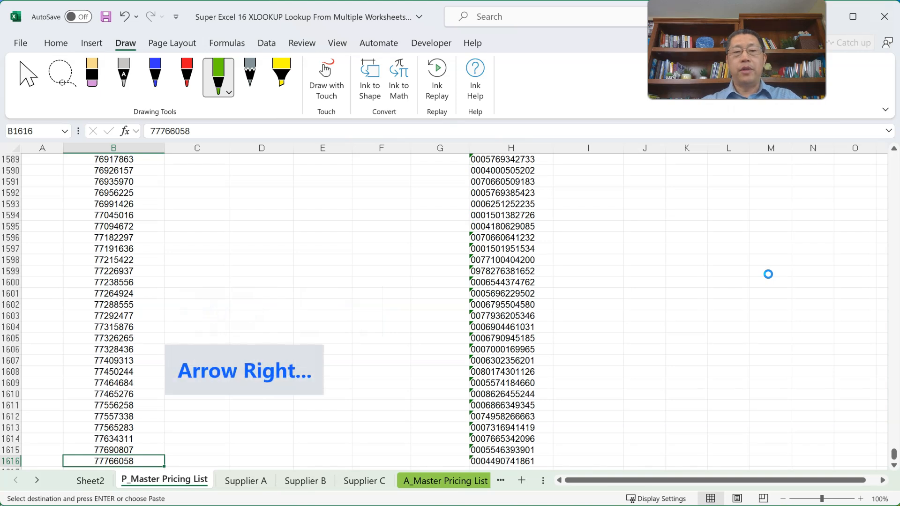
pyautogui.press('Right')
pyautogui.press('Right')
pyautogui.press('Right')
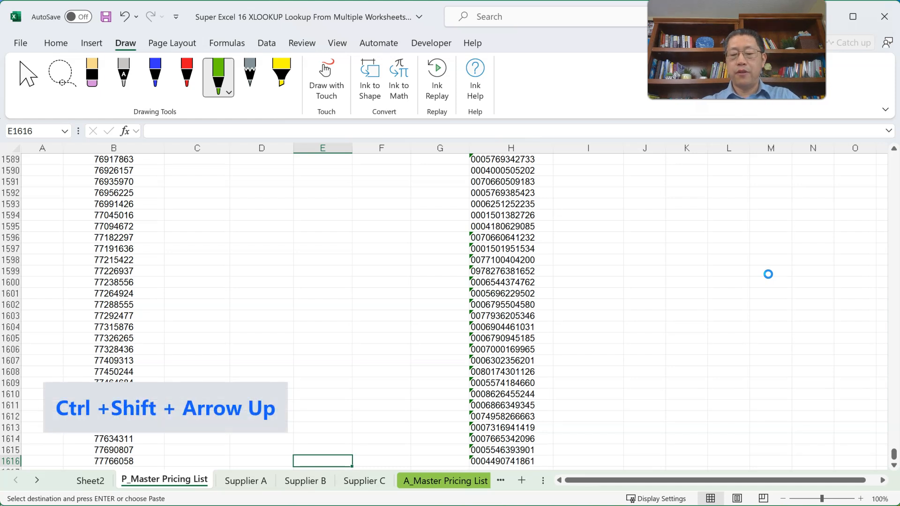
pyautogui.hotkey('ctrl', 'shift', 'Up')
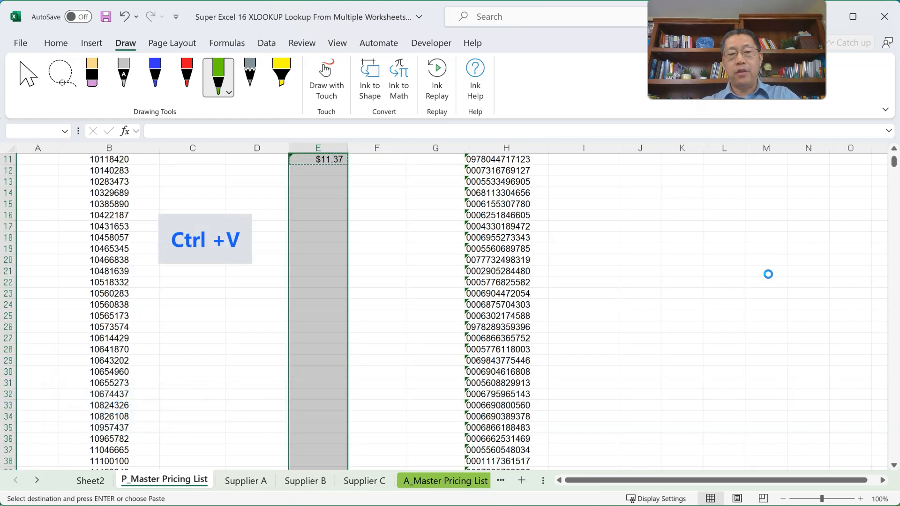
pyautogui.hotkey('ctrl', 'v')
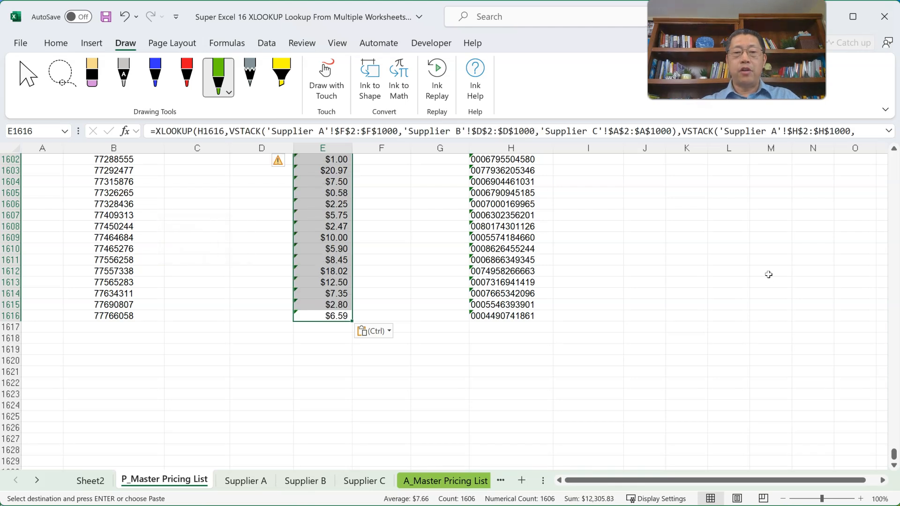
# - Return to the start of the Unit Cost column and inspect the formula in E11, leaving it as is
pyautogui.hotkey('ctrl', 'Up')
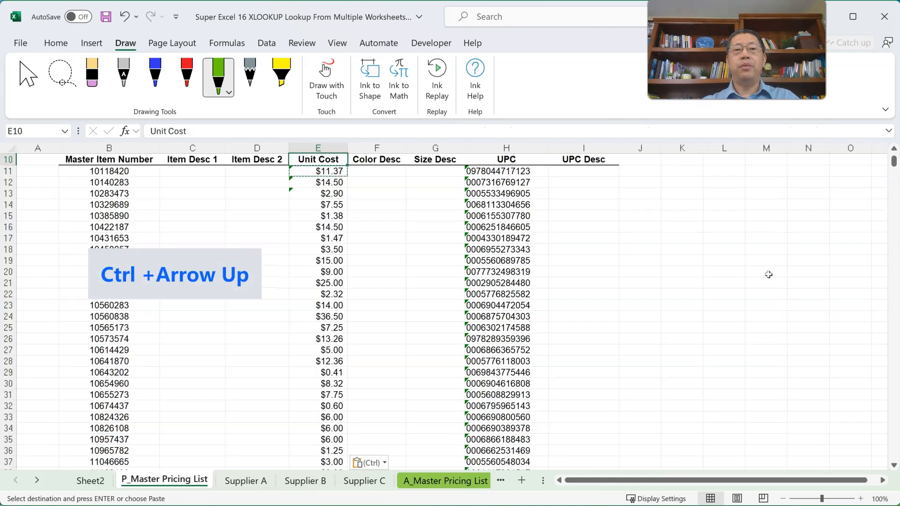
pyautogui.press('Down')
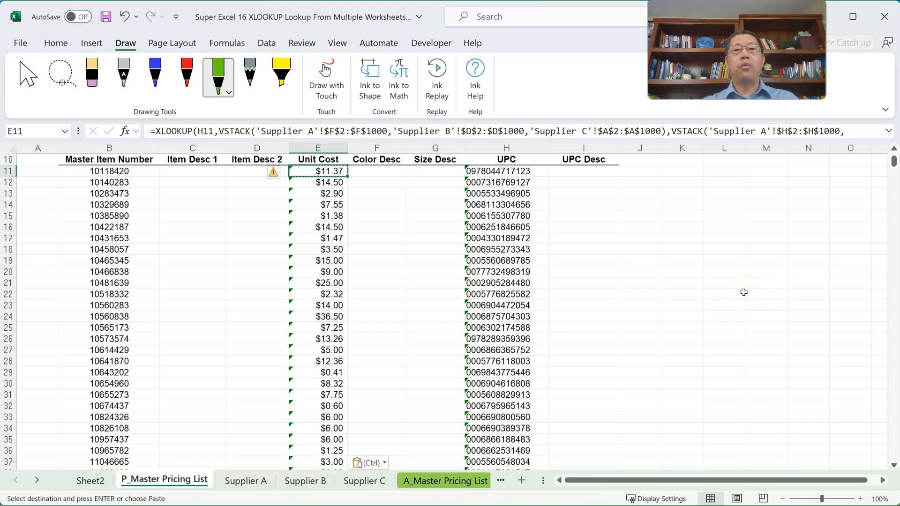
pyautogui.press('F2')
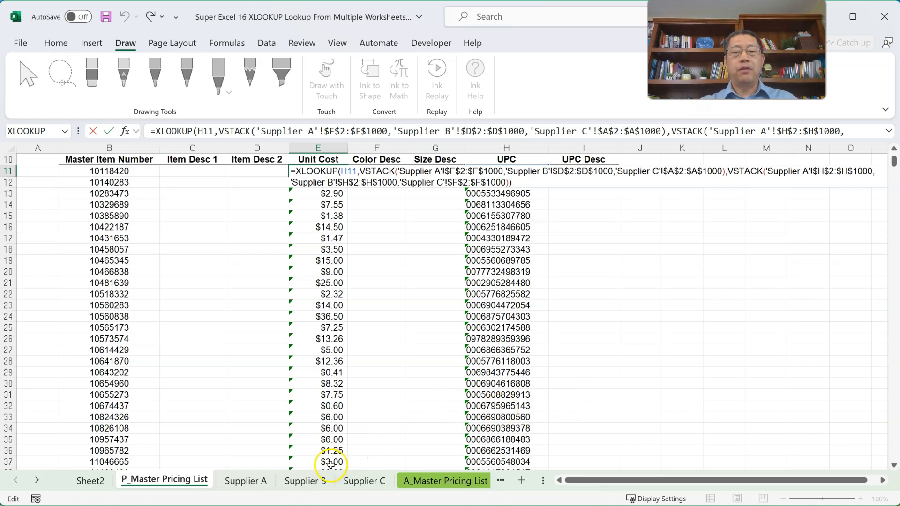
pyautogui.press('Escape')
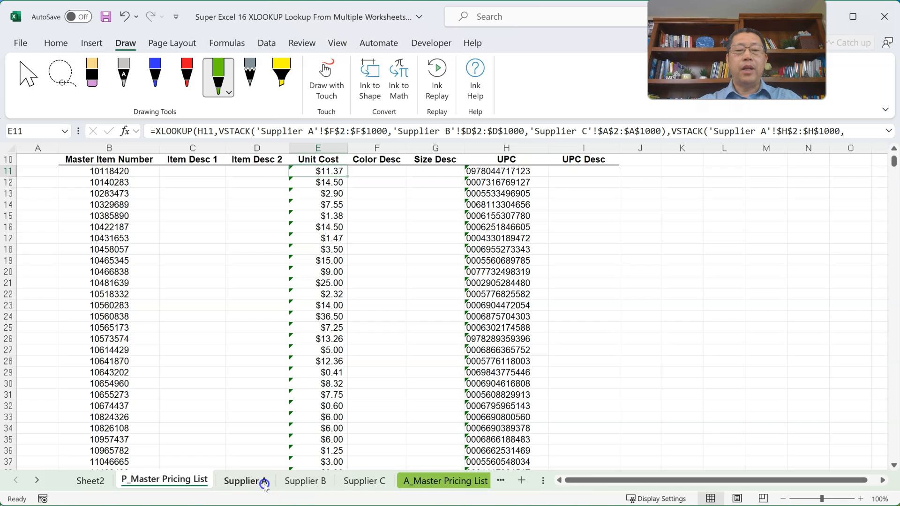
# - Look through the Supplier A, Supplier B and Supplier C worksheets that the formula draws from
pyautogui.click(261, 483)
pyautogui.click(323, 283)
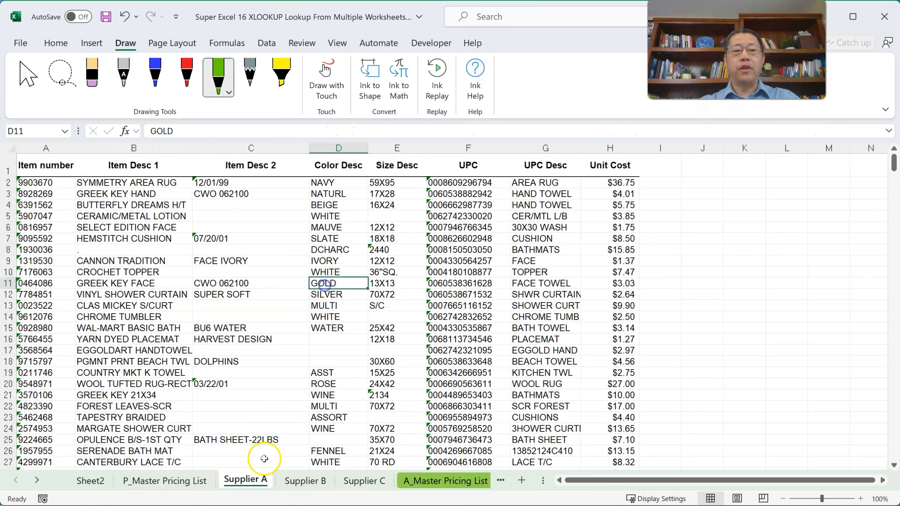
pyautogui.click(307, 481)
pyautogui.click(368, 481)
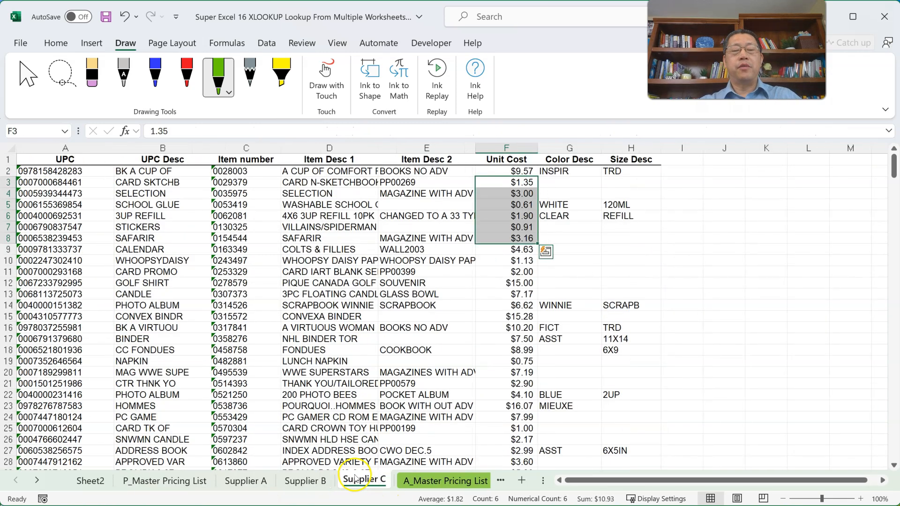